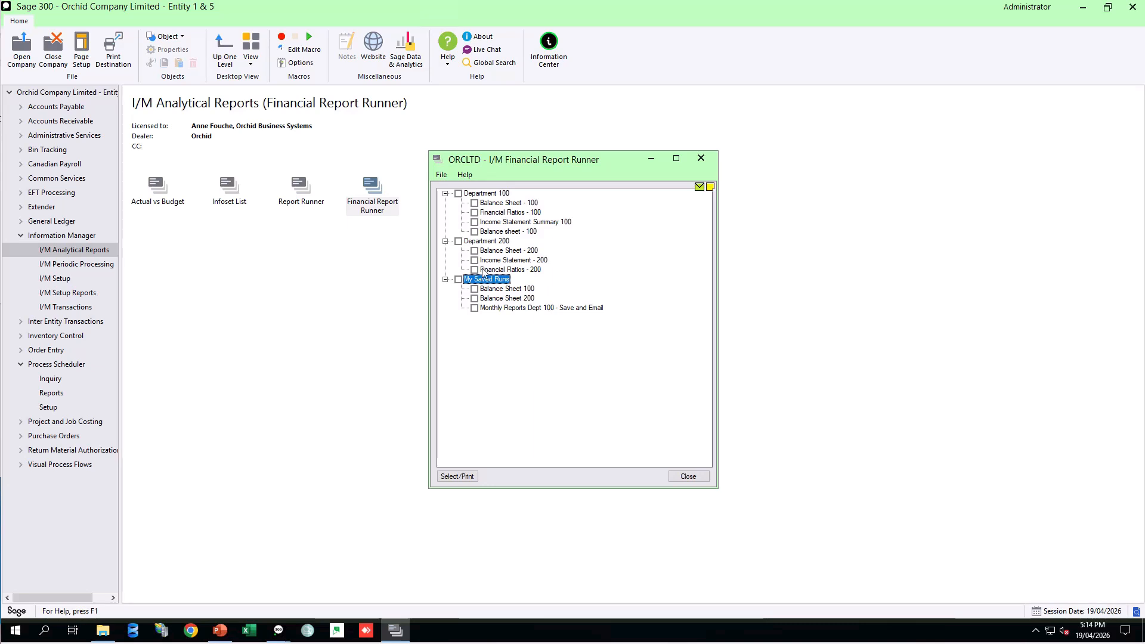
{"action": "left_click", "coordinate": [488, 195]}
{"action": "right_click", "coordinate": [488, 195]}
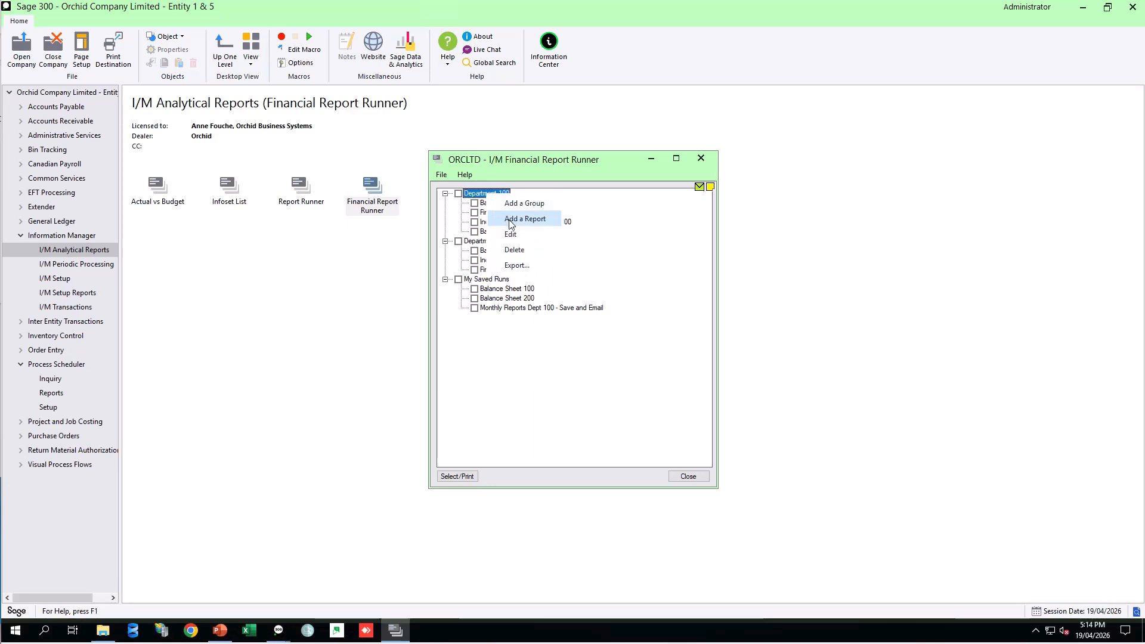
{"action": "left_click", "coordinate": [608, 205]}
Review the report setup of the first Balance Sheet - 100 report under Department 100, and cancel out of it without saving
{"action": "left_click", "coordinate": [500, 204]}
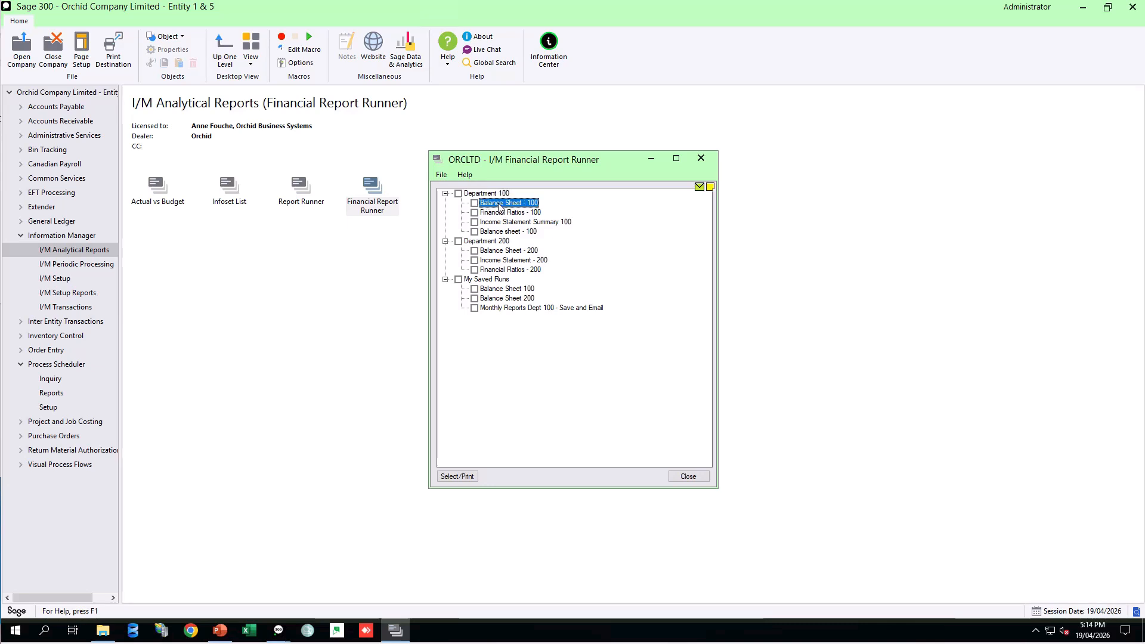
{"action": "right_click", "coordinate": [500, 206]}
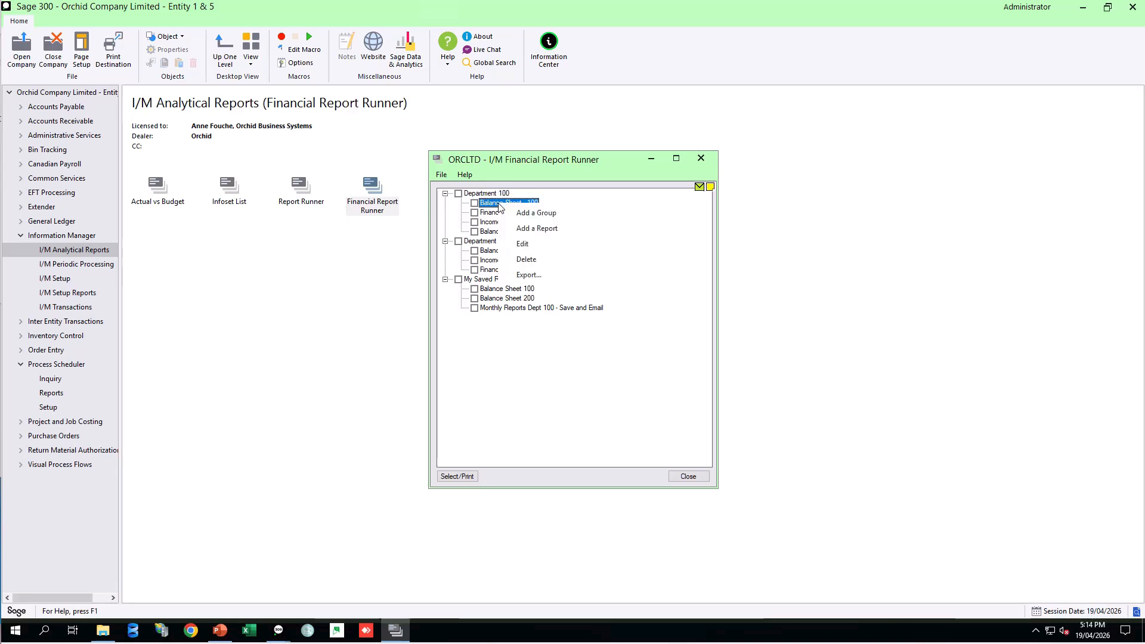
{"action": "left_click", "coordinate": [530, 249]}
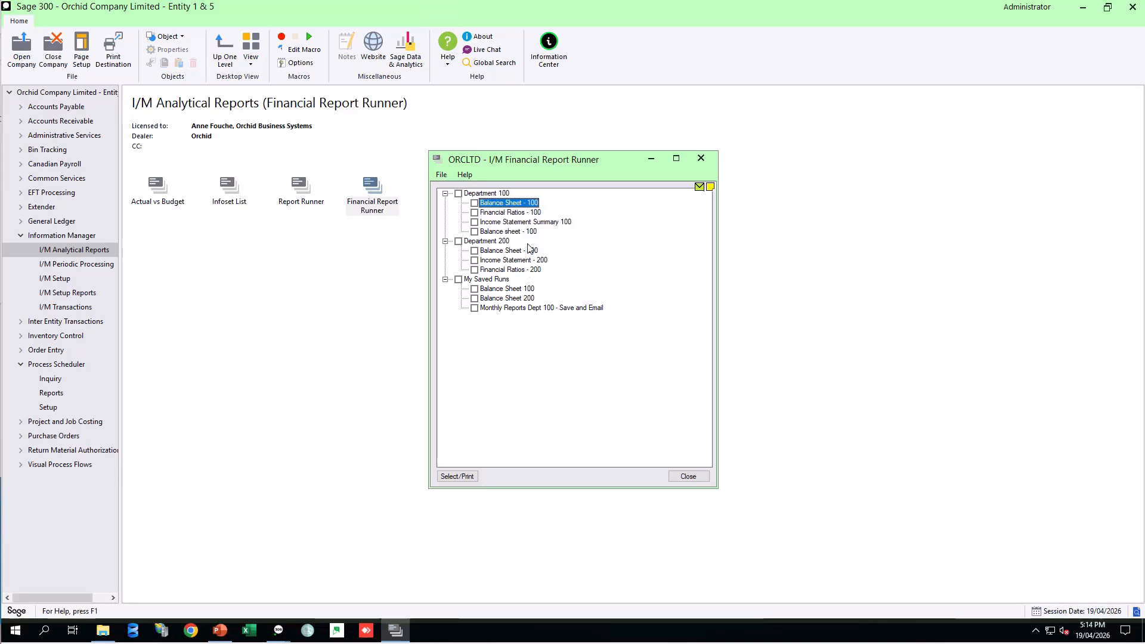
{"action": "double_click", "coordinate": [503, 204]}
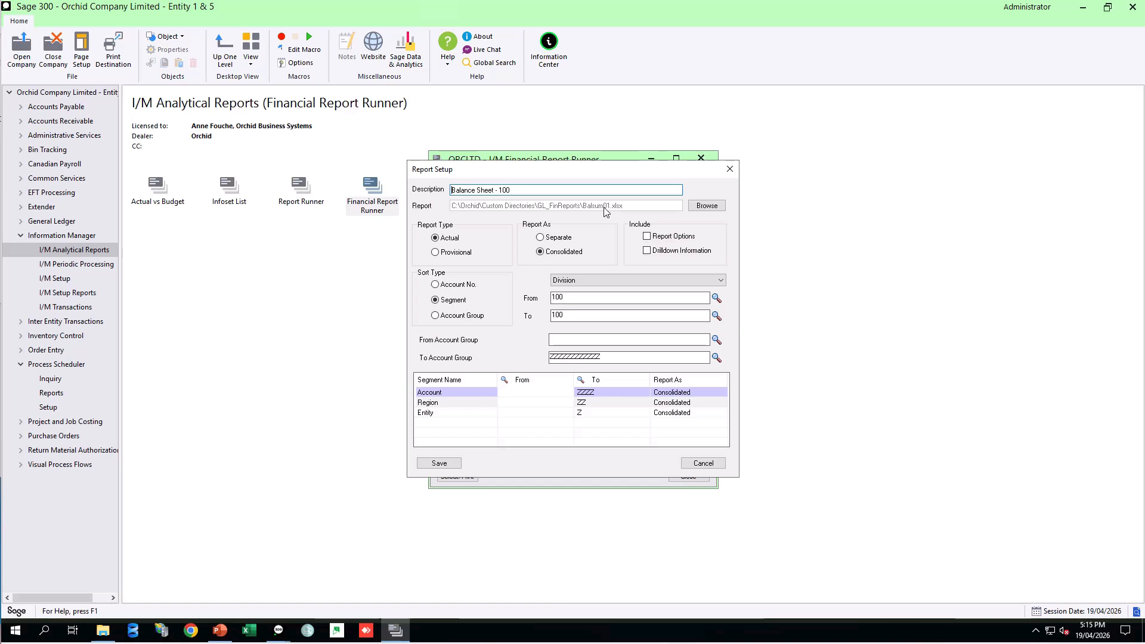
{"action": "left_click_drag", "start_coordinate": [511, 189], "coordinate": [427, 194]}
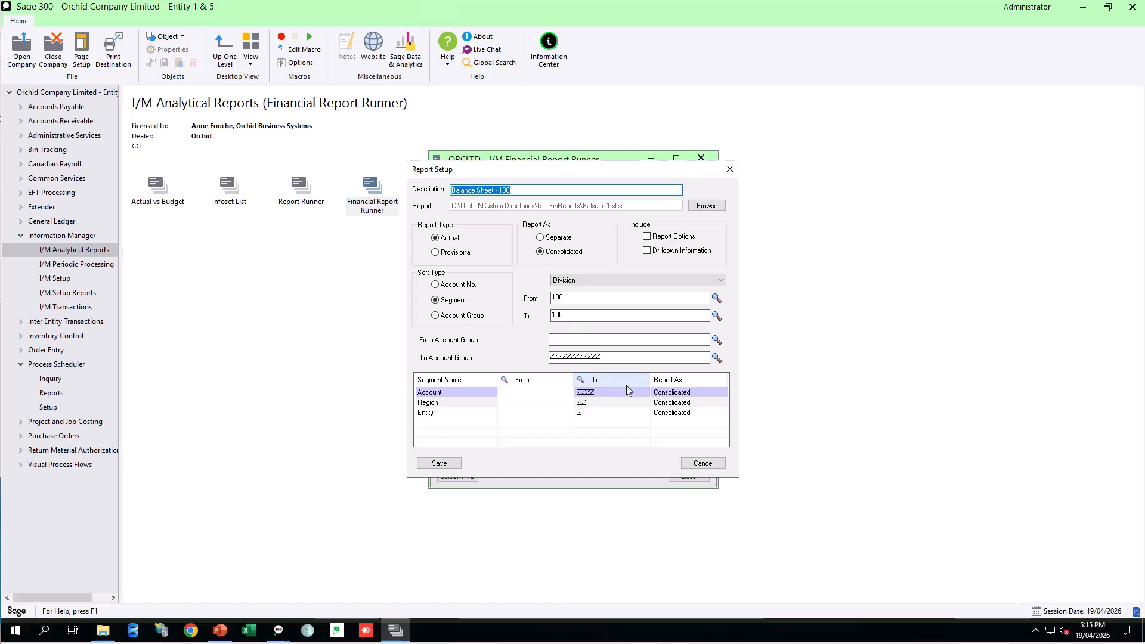
{"action": "left_click", "coordinate": [702, 464]}
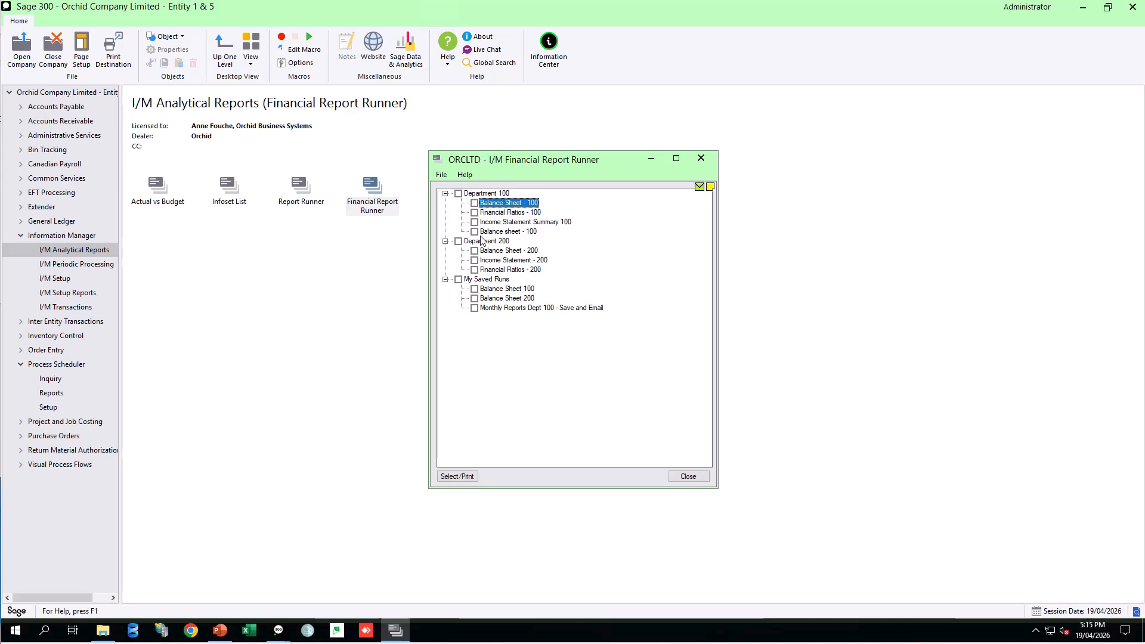
Select all Department 100 reports for printing and examine their report order and fiscal year/period in the print options
{"action": "left_click", "coordinate": [459, 194]}
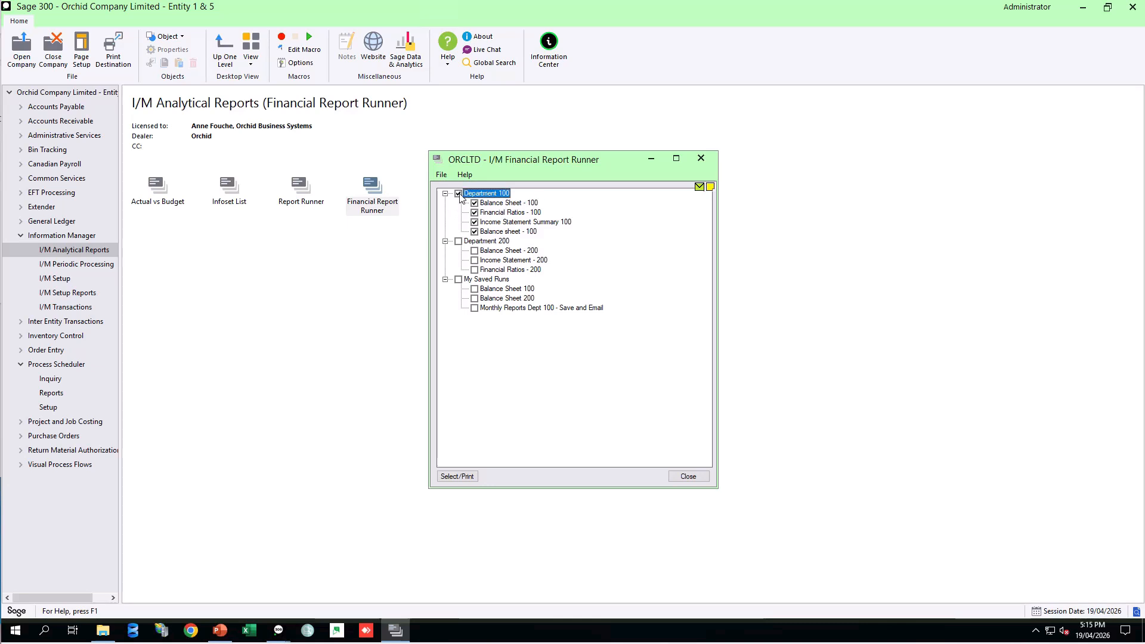
{"action": "left_click", "coordinate": [476, 475]}
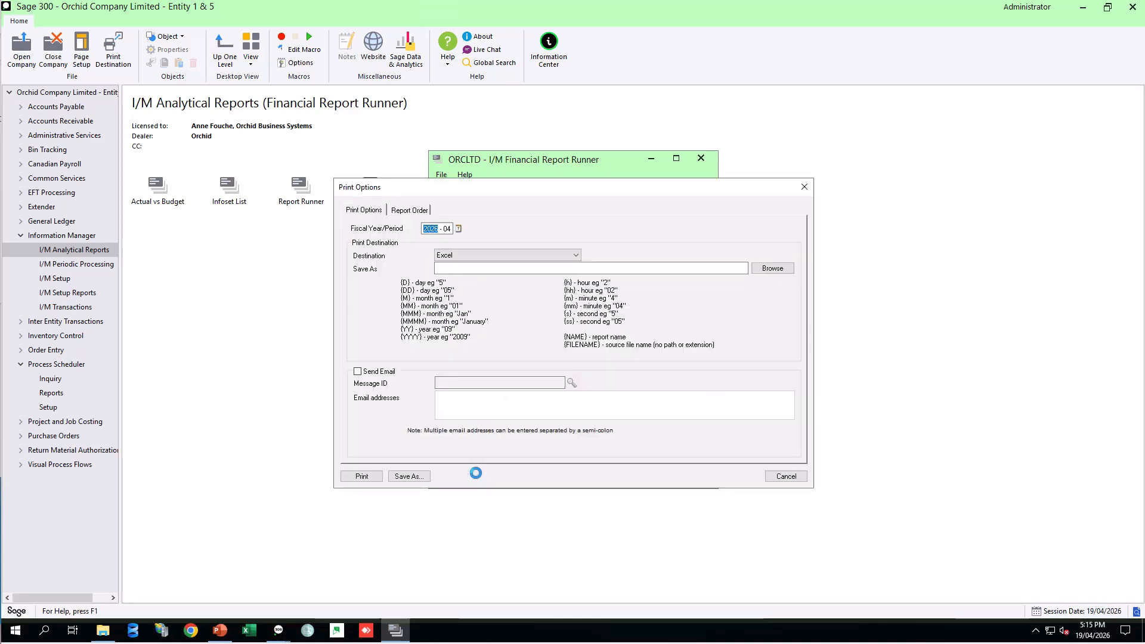
{"action": "left_click", "coordinate": [421, 211]}
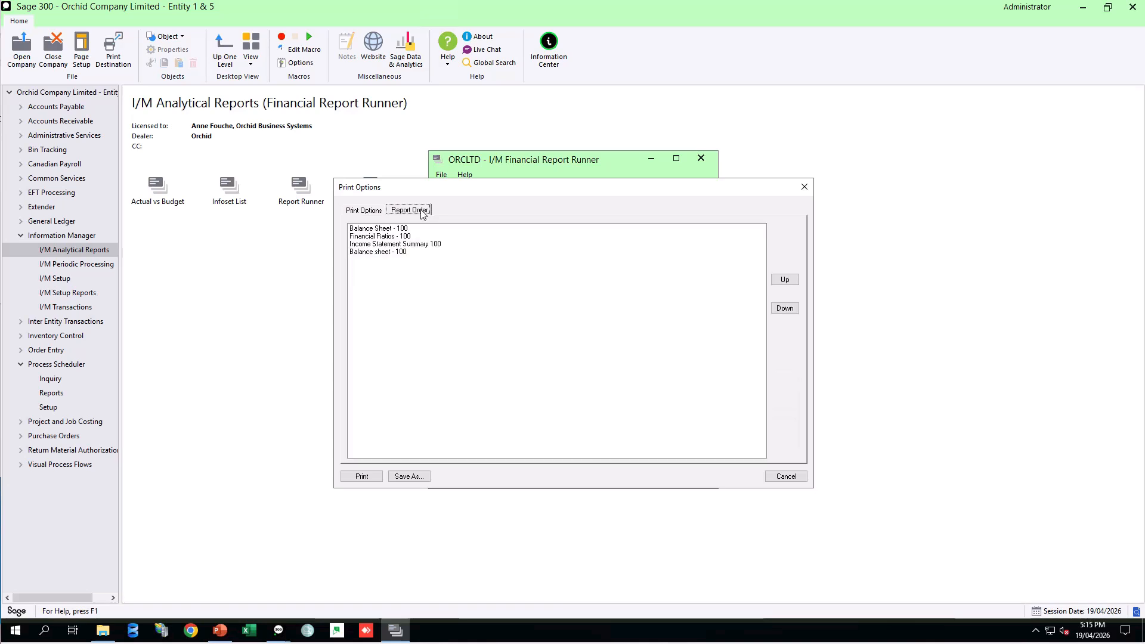
{"action": "left_click", "coordinate": [364, 211]}
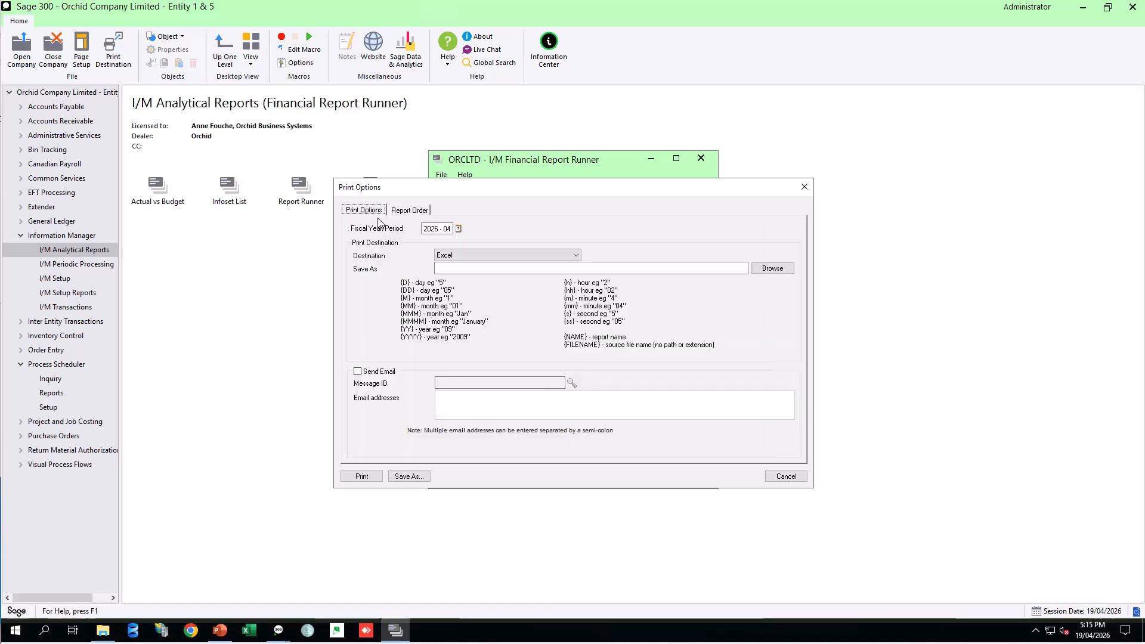
{"action": "double_click", "coordinate": [444, 230]}
{"action": "double_click", "coordinate": [432, 230]}
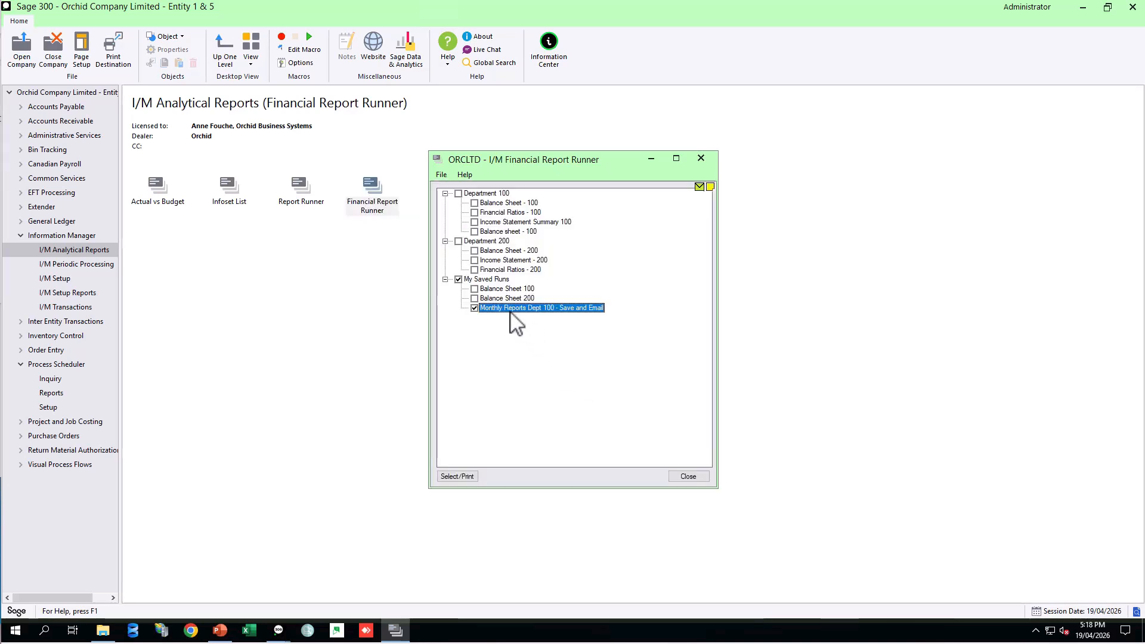
Check the print options and report order of the saved run Monthly Reports Dept 100 - Save and Email, and print it
{"action": "left_click", "coordinate": [470, 477]}
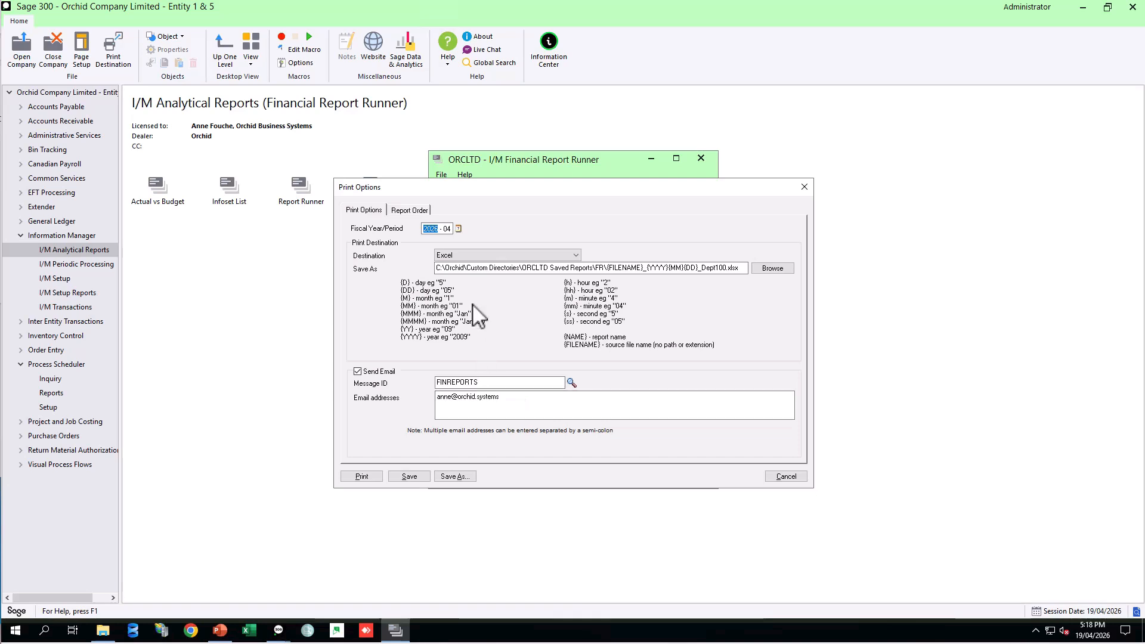
{"action": "left_click", "coordinate": [423, 212]}
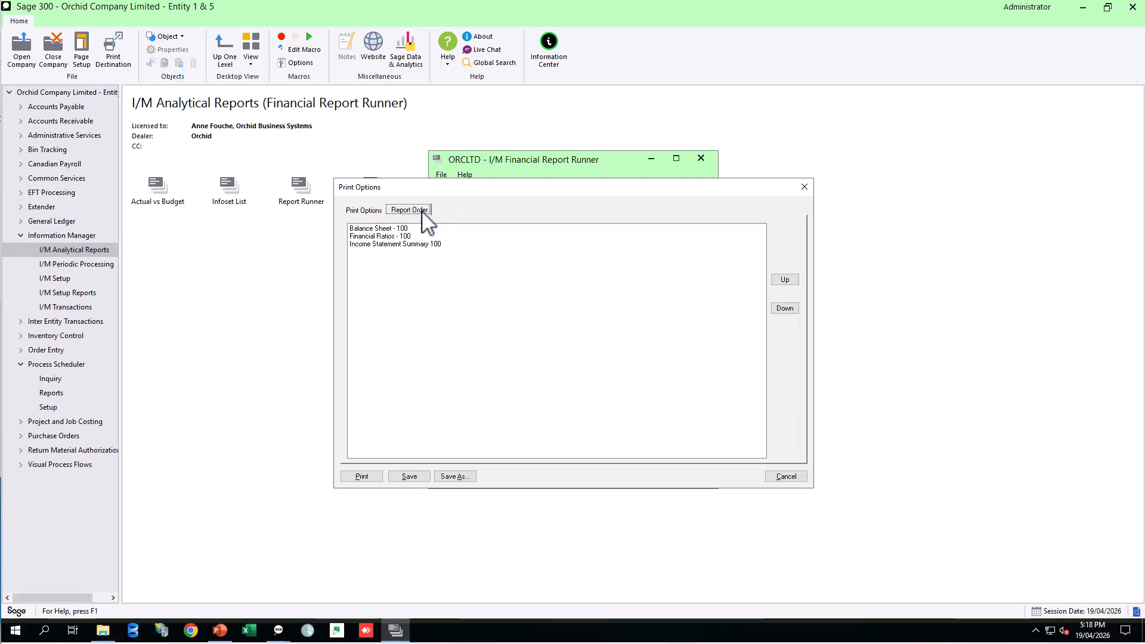
{"action": "left_click", "coordinate": [364, 211]}
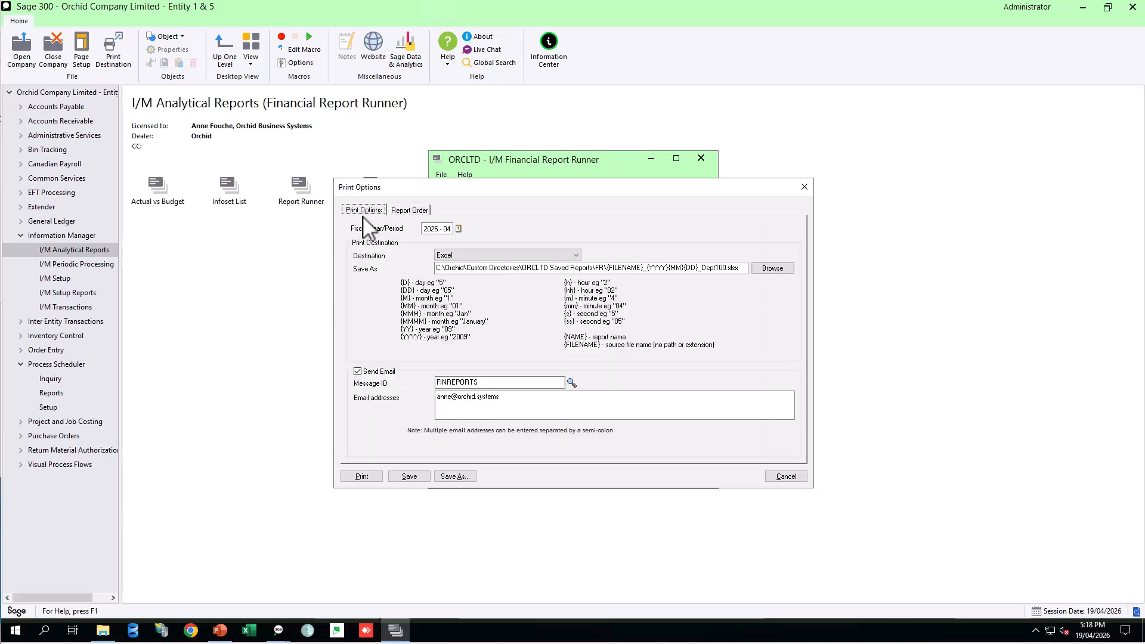
{"action": "left_click", "coordinate": [603, 268]}
{"action": "type", "text": "\\"}
{"action": "left_click", "coordinate": [362, 477]}
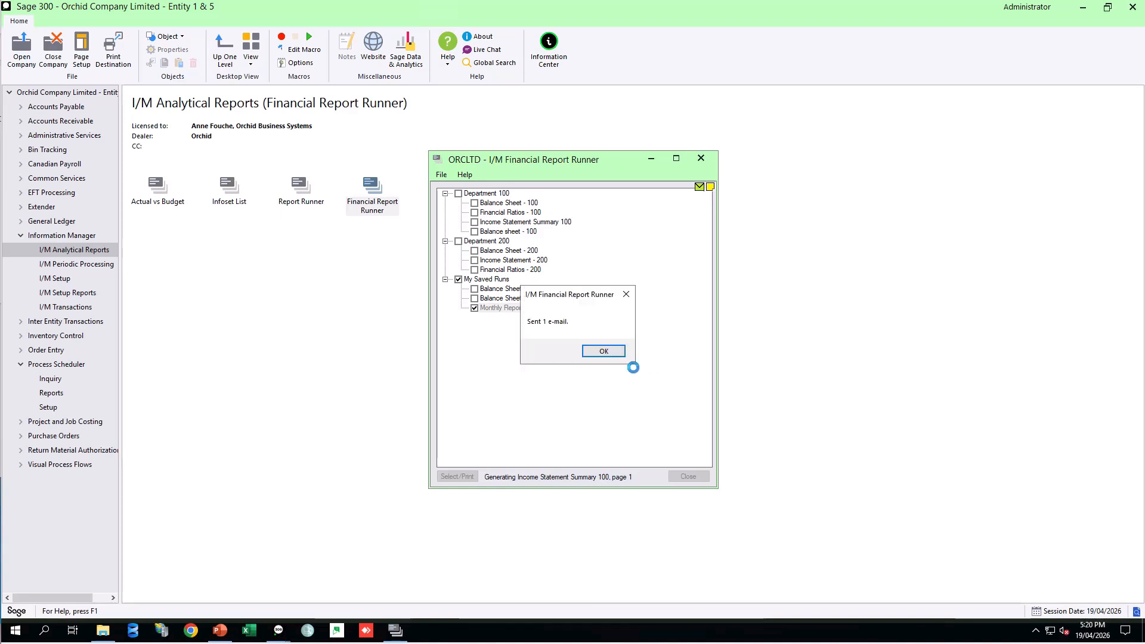
{"action": "left_click", "coordinate": [602, 352]}
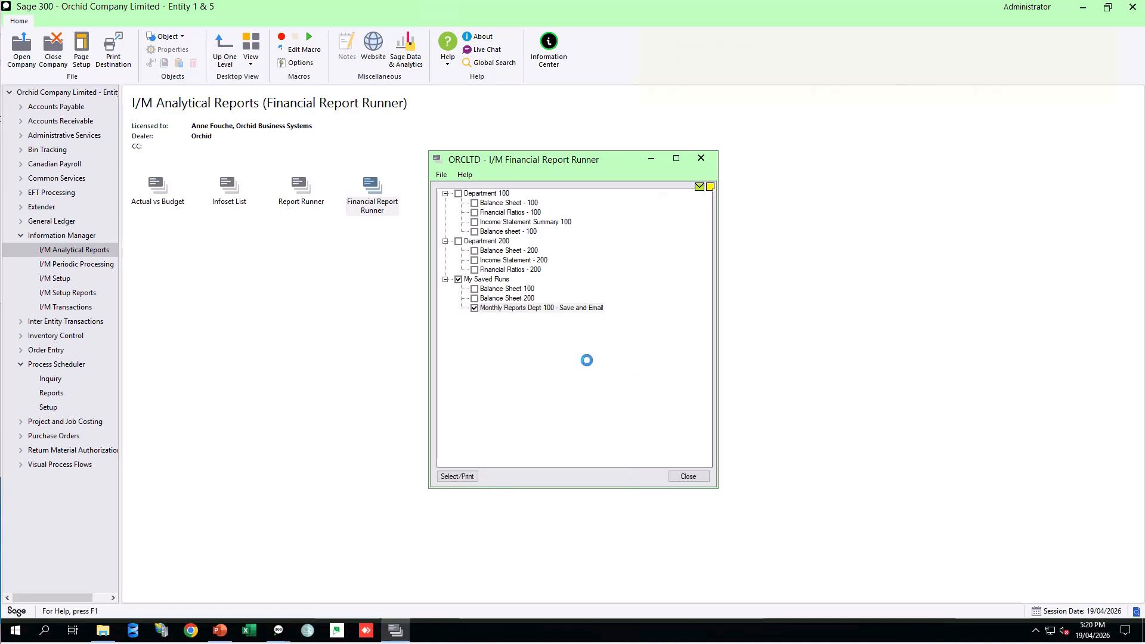
Switch to File Explorer to check the generated workbooks in ORCLTD Saved Reports\FR, then close it and the Financial Report Runner
{"action": "left_click", "coordinate": [103, 630]}
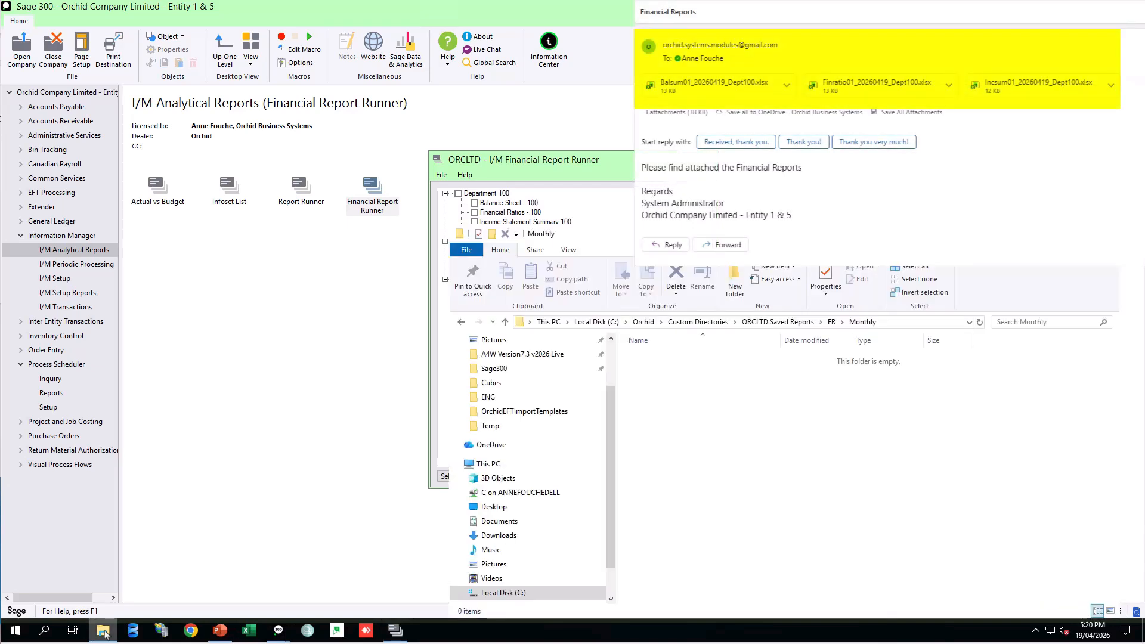
{"action": "left_click", "coordinate": [781, 322]}
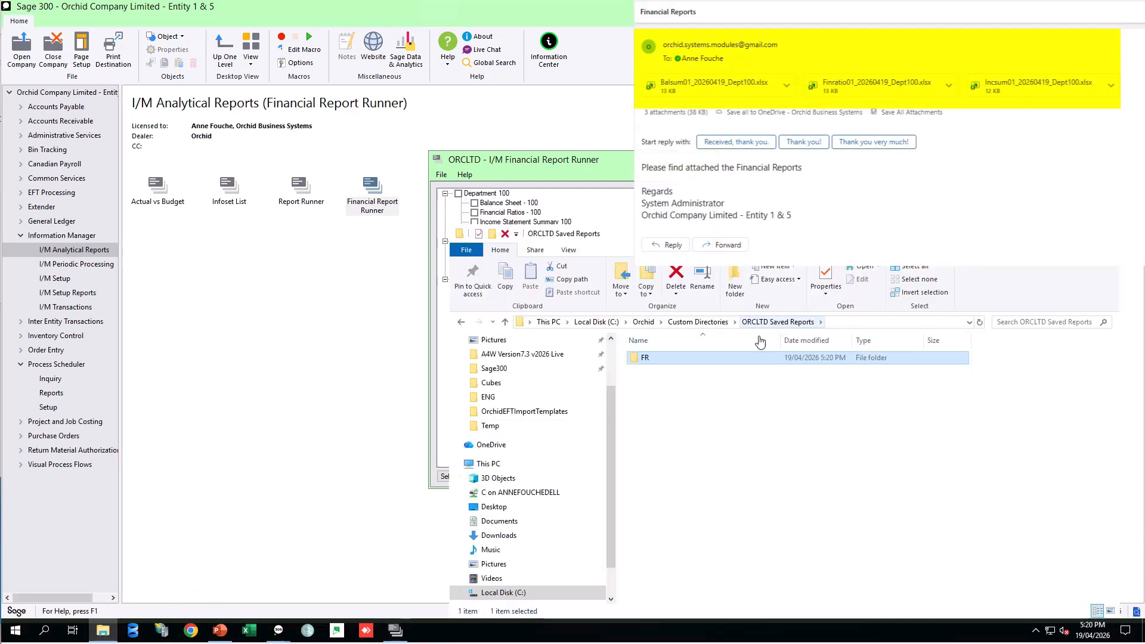
{"action": "double_click", "coordinate": [648, 359]}
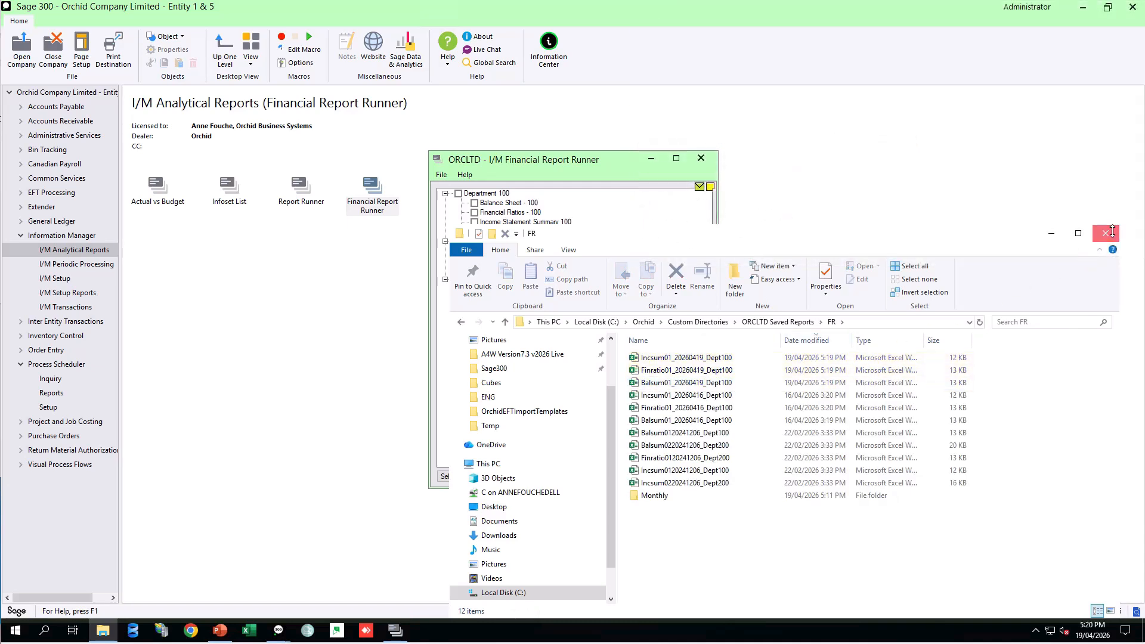
{"action": "left_click", "coordinate": [1105, 234]}
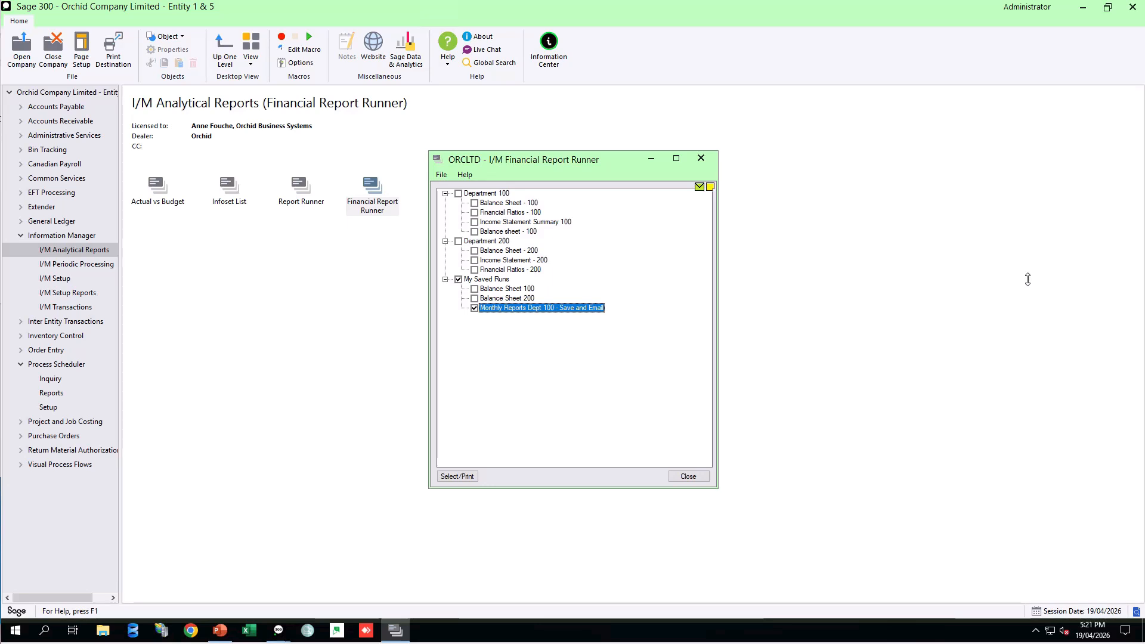
{"action": "left_click", "coordinate": [700, 158]}
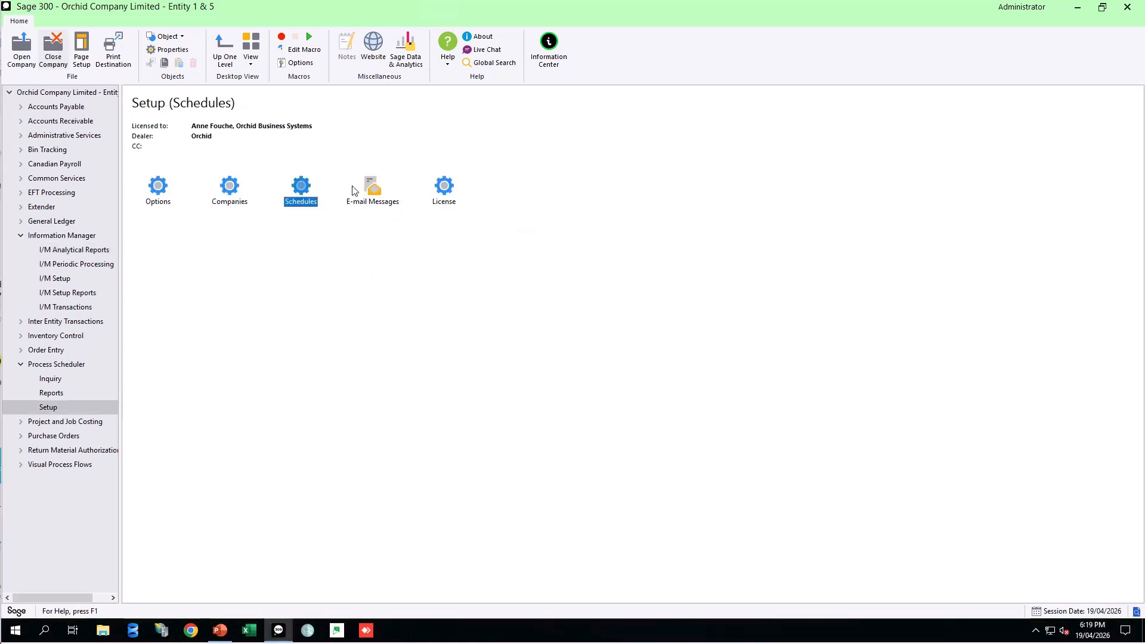
Open the Process Scheduler schedules and load the RUNFINREPORTS schedule
{"action": "double_click", "coordinate": [299, 188]}
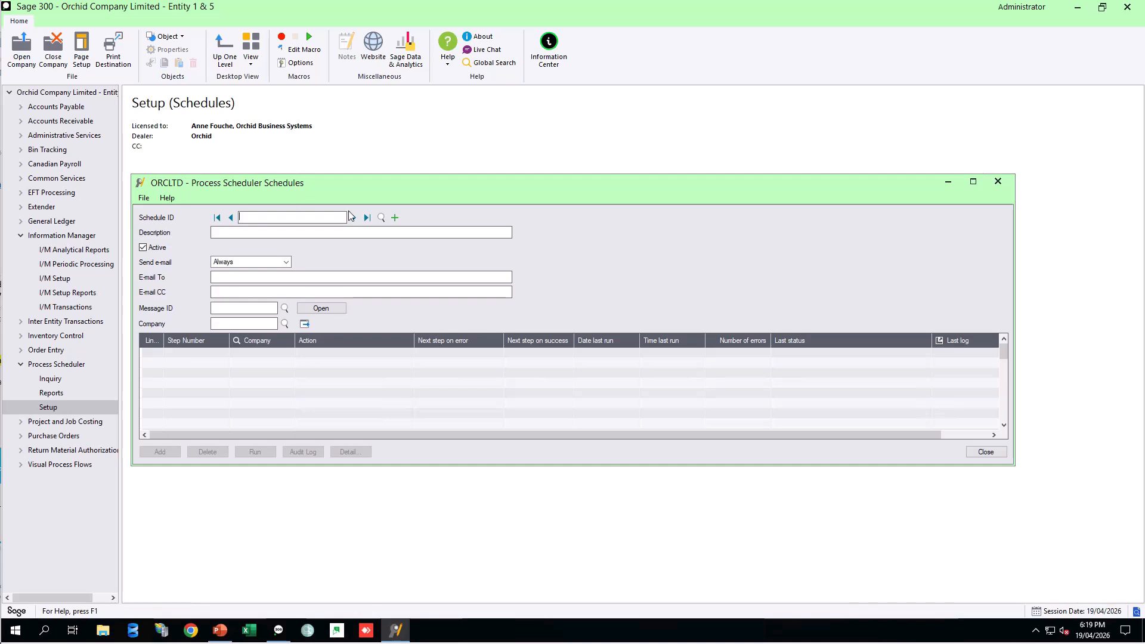
{"action": "left_click", "coordinate": [381, 218]}
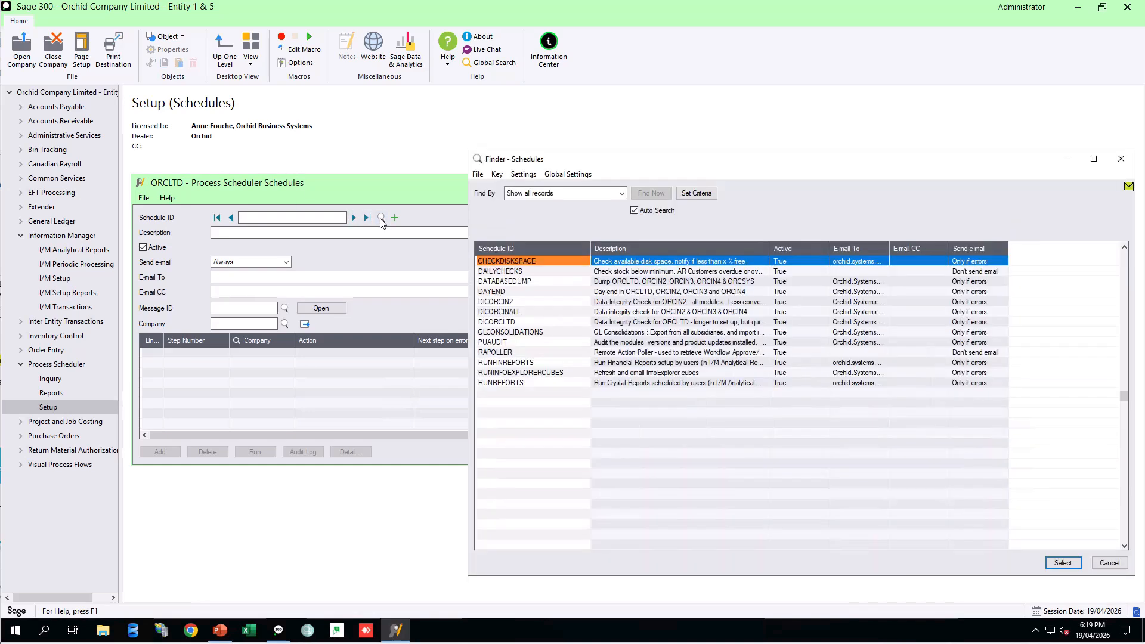
{"action": "left_click", "coordinate": [496, 365]}
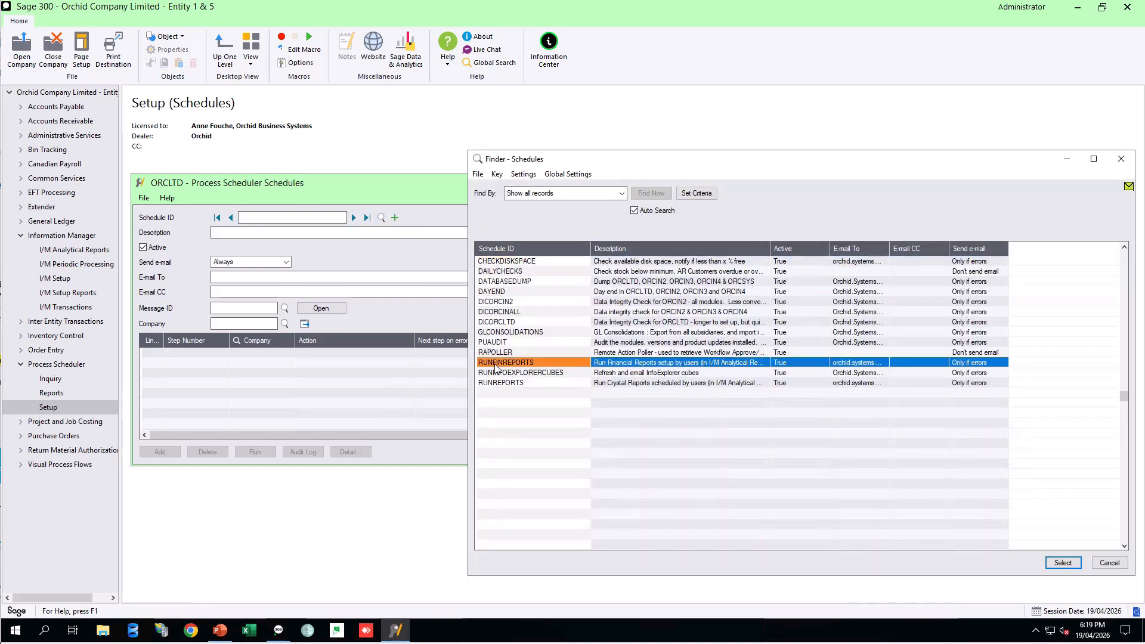
{"action": "left_click", "coordinate": [1062, 563]}
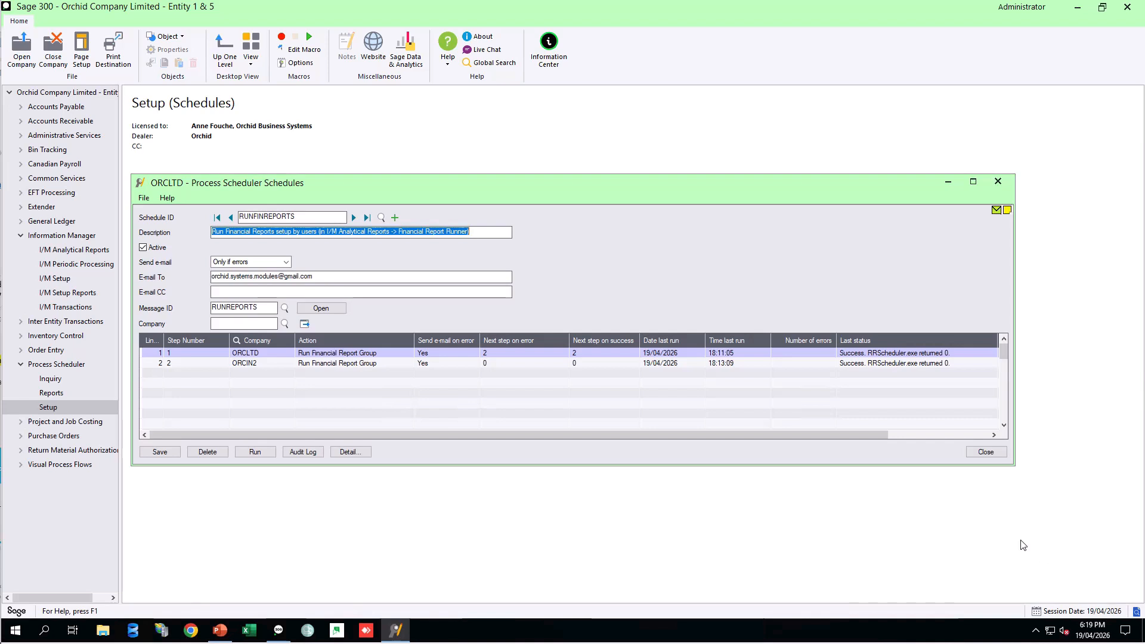
Open the details of the ORCLTD line in the schedule and choose Run Financial Report Group as its action
{"action": "left_click", "coordinate": [264, 354]}
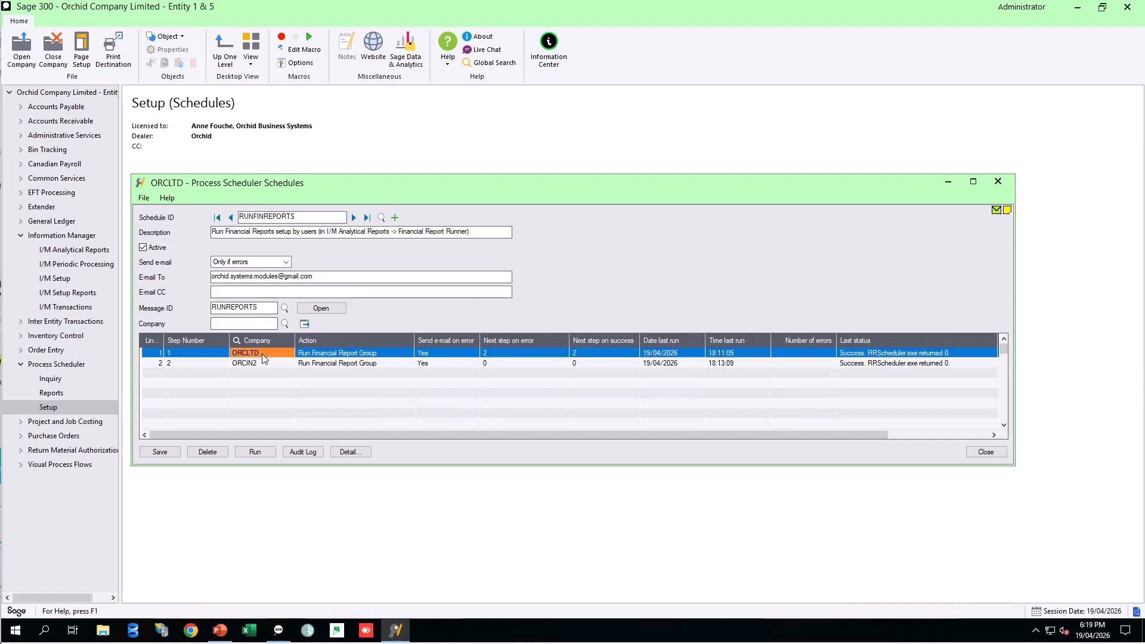
{"action": "left_click", "coordinate": [349, 453]}
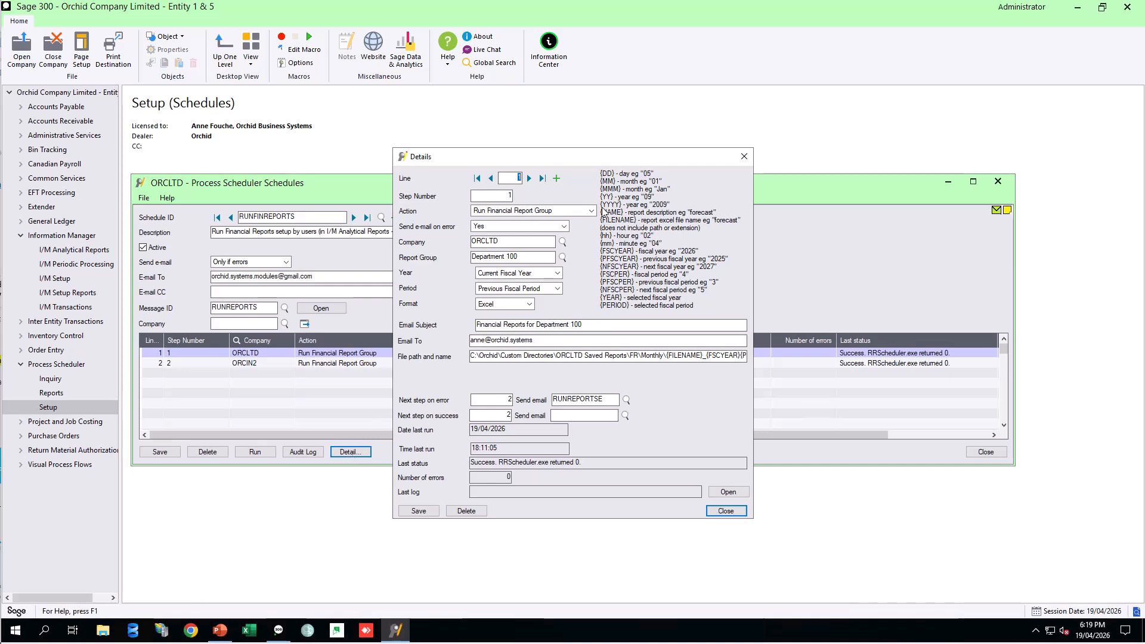
{"action": "left_click", "coordinate": [591, 212]}
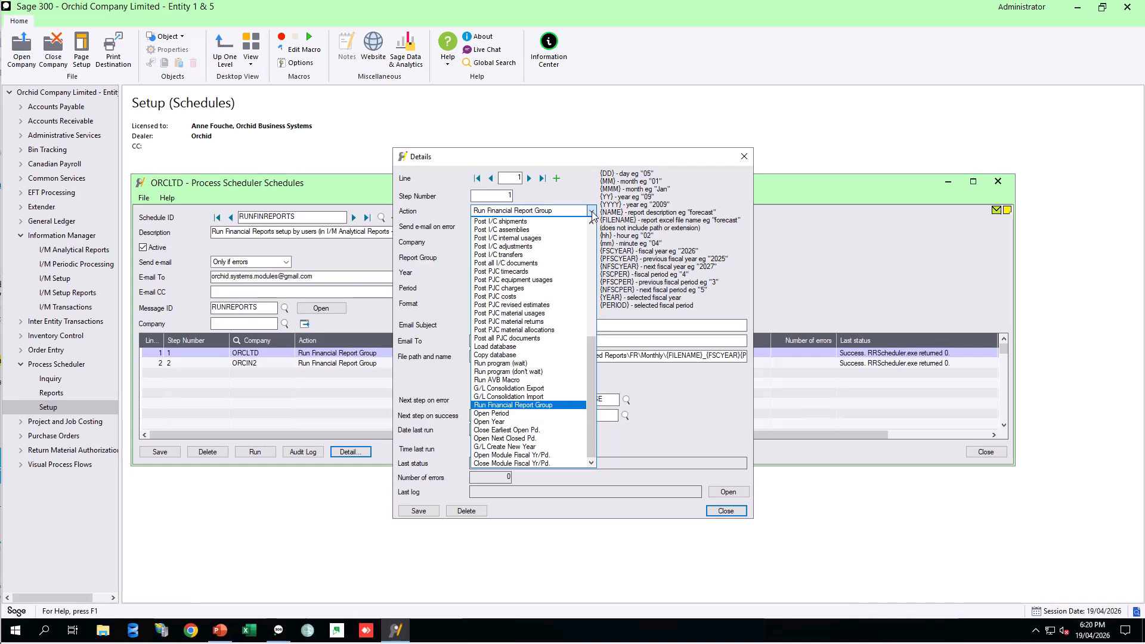
{"action": "left_click", "coordinate": [526, 409]}
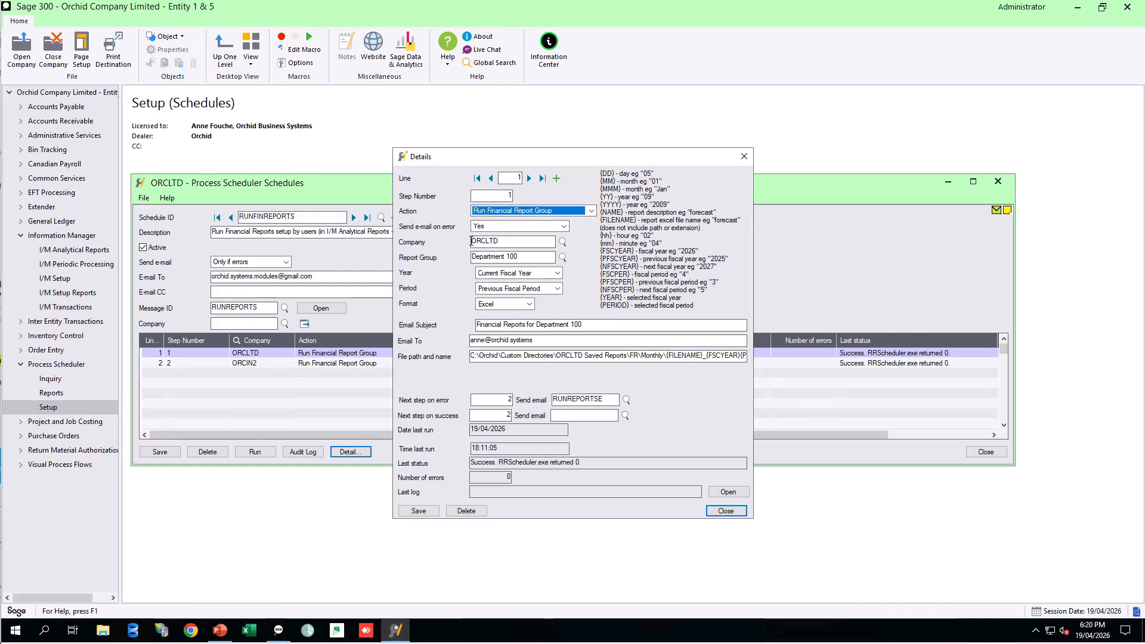
Choose Department 100 as the line's report group and Current Fiscal Year as its year
{"action": "left_click", "coordinate": [517, 256]}
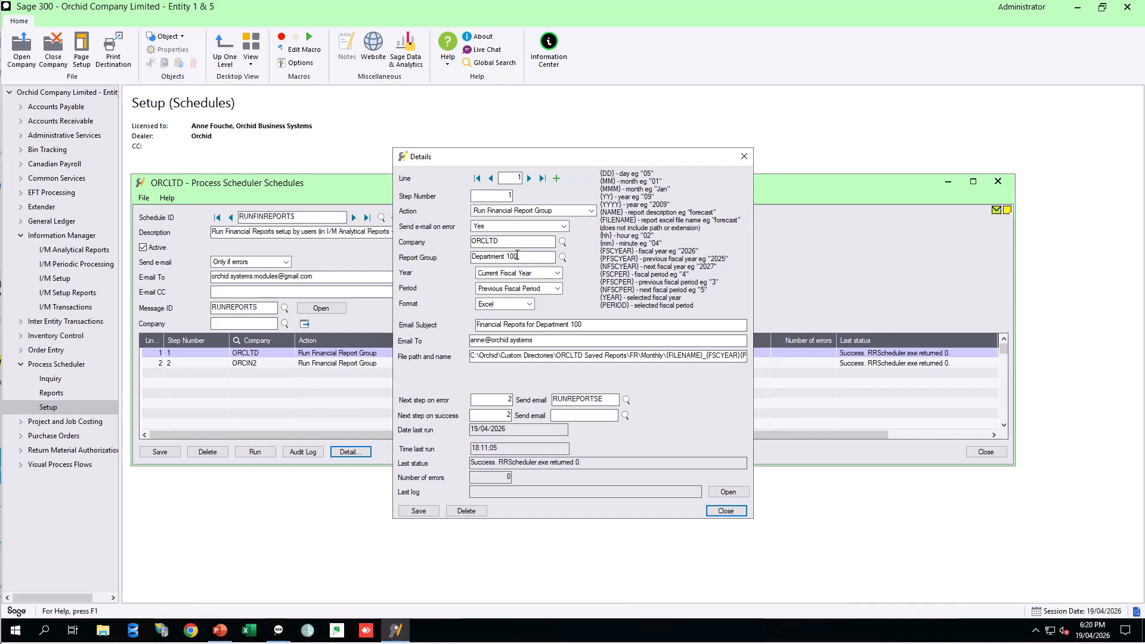
{"action": "left_click", "coordinate": [562, 259]}
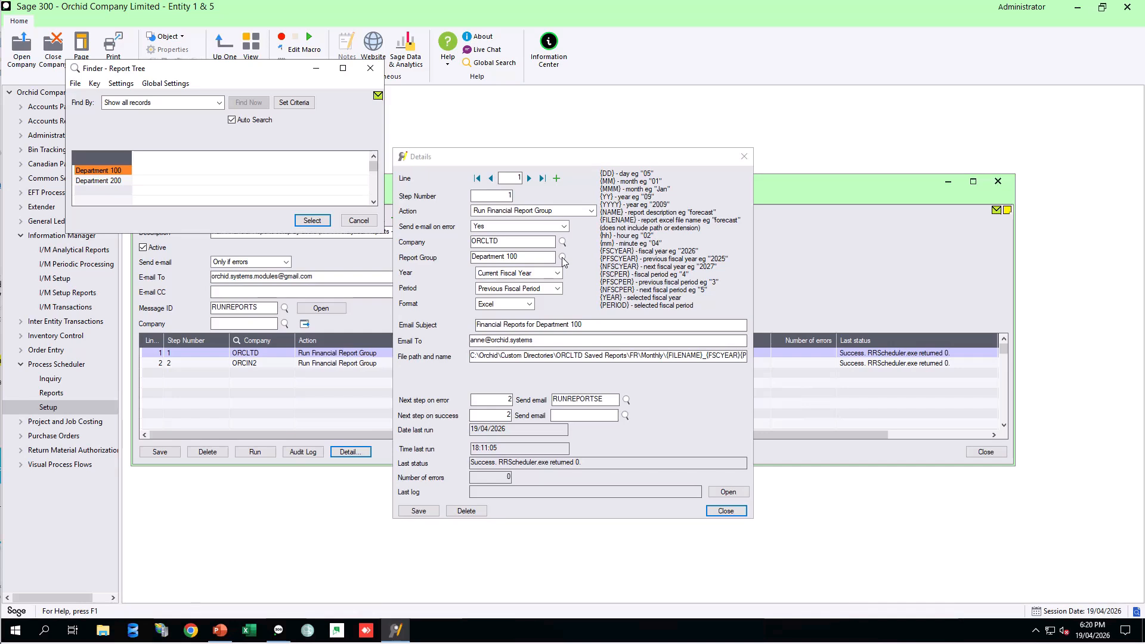
{"action": "left_click", "coordinate": [321, 224]}
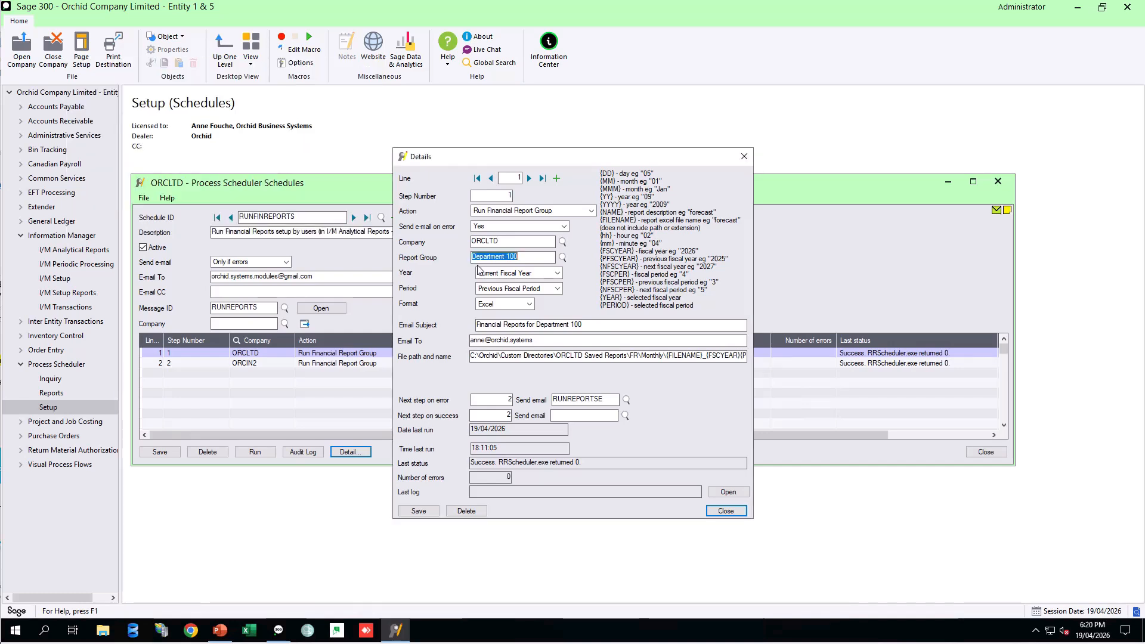
{"action": "left_click", "coordinate": [530, 276]}
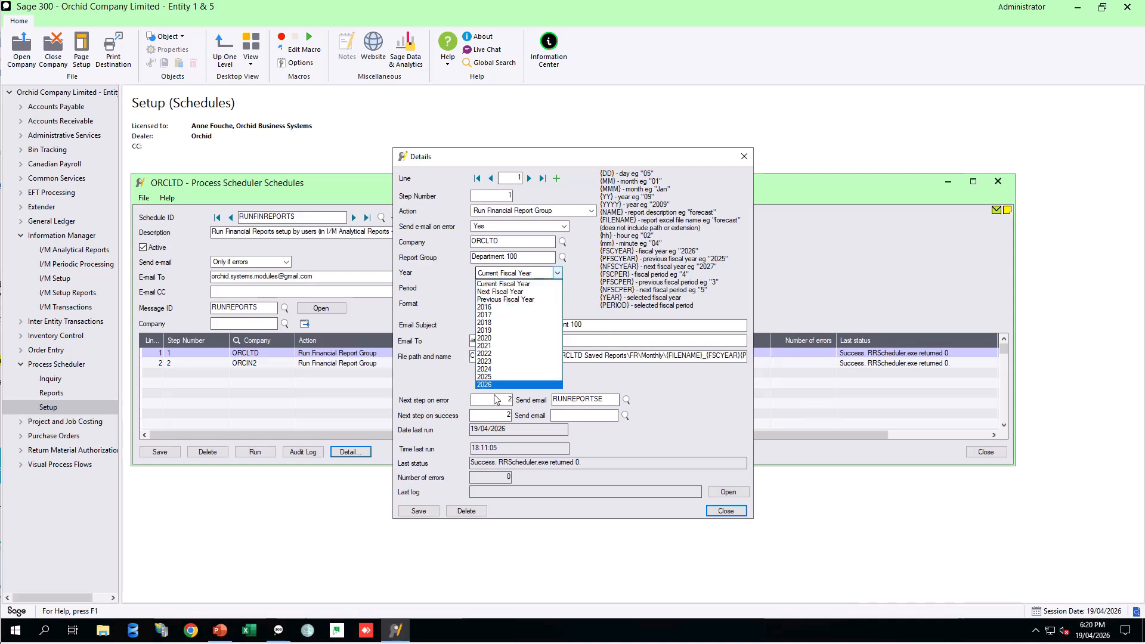
{"action": "left_click", "coordinate": [497, 286]}
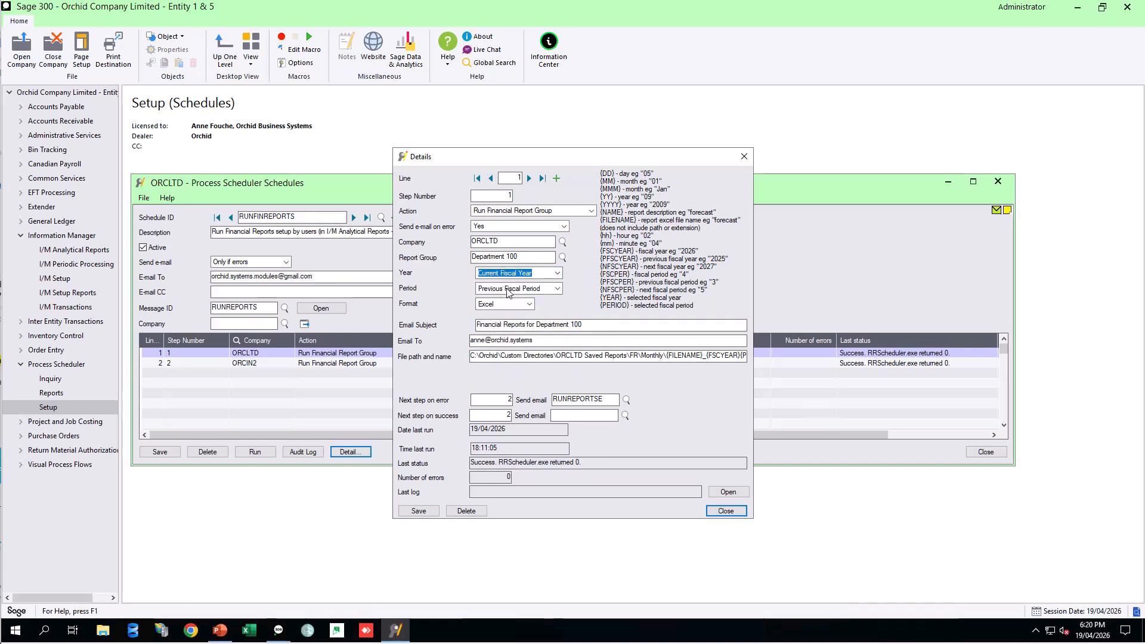
Choose Previous Fiscal Period as the ORCLTD line's period and move on to its email subject
{"action": "left_click", "coordinate": [558, 290]}
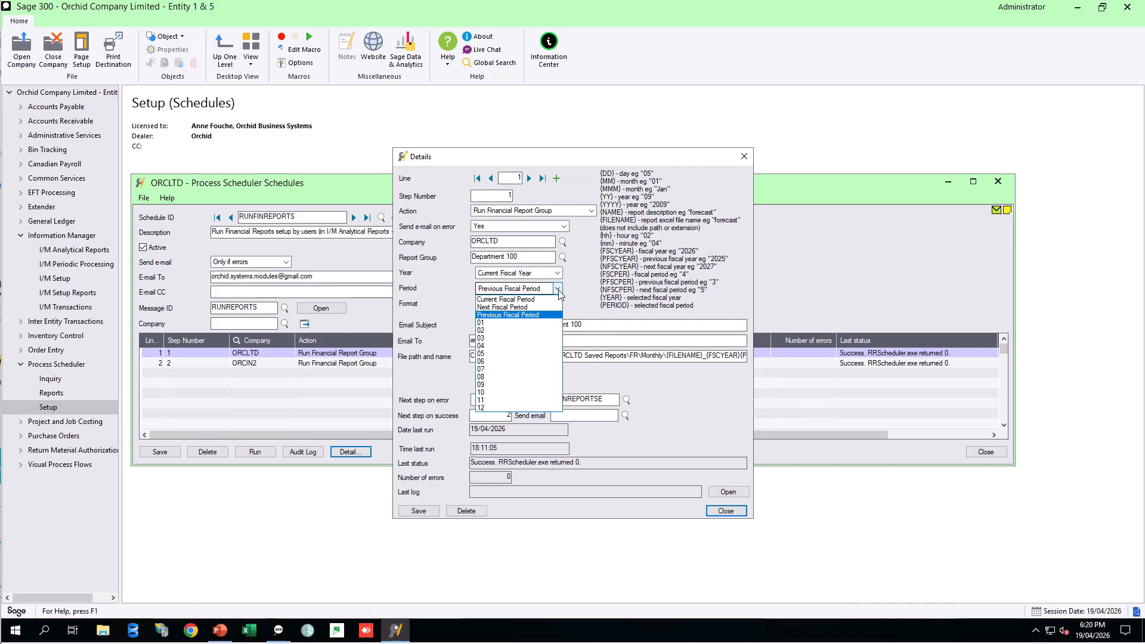
{"action": "left_click", "coordinate": [538, 316]}
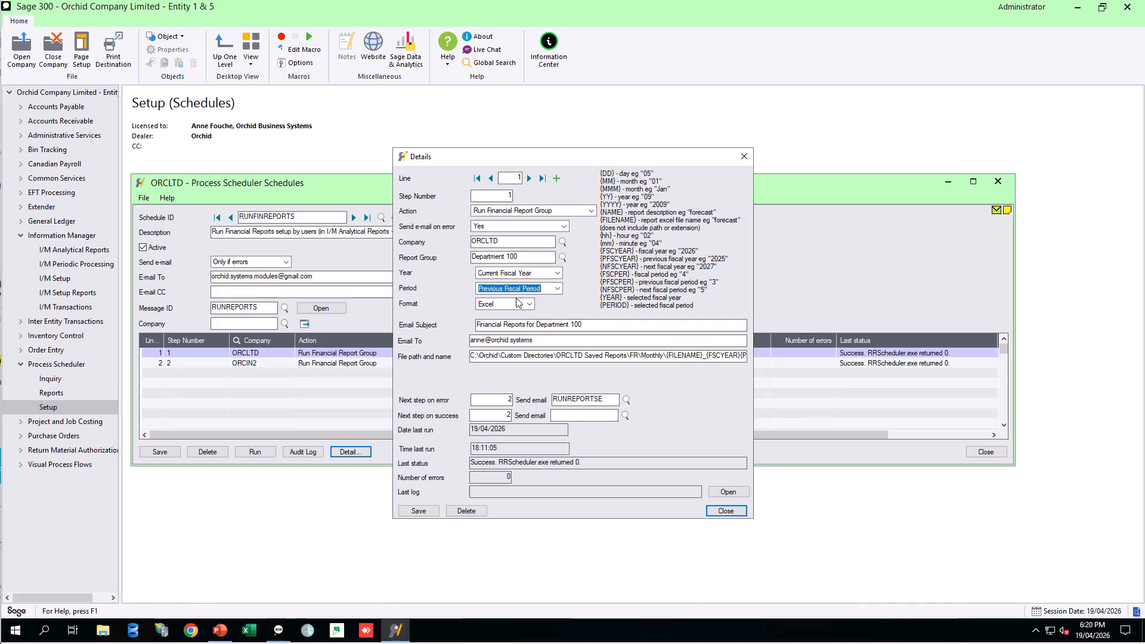
{"action": "key", "text": "Tab"}
{"action": "key", "text": "Tab"}
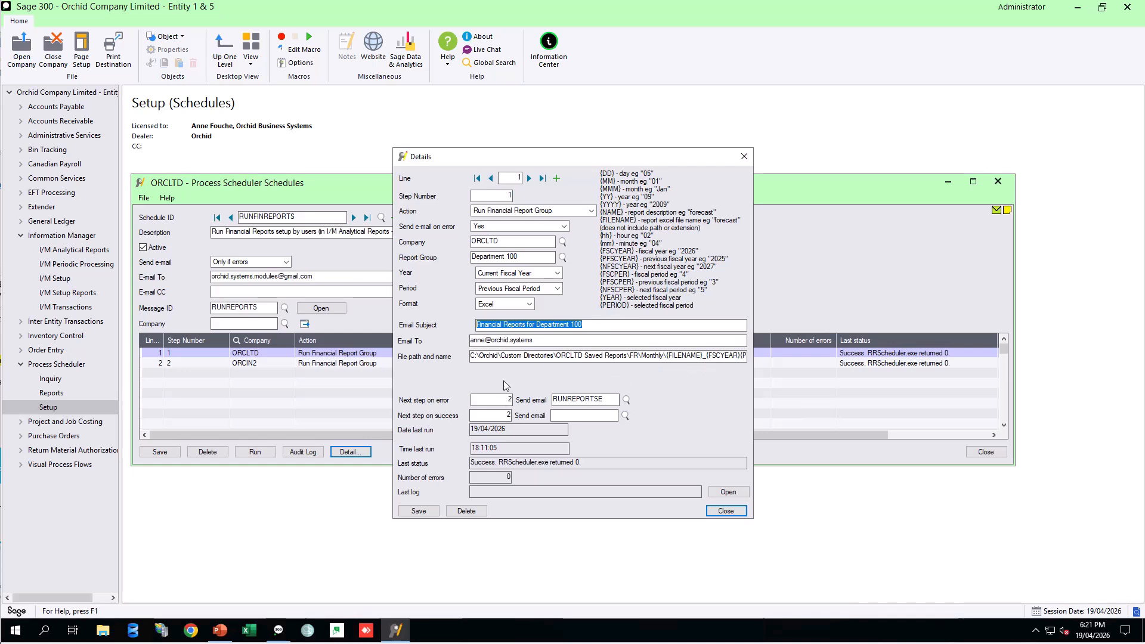
Go to the ORCIN2 line's details, review its available year options, and save and close the details
{"action": "left_click", "coordinate": [530, 179]}
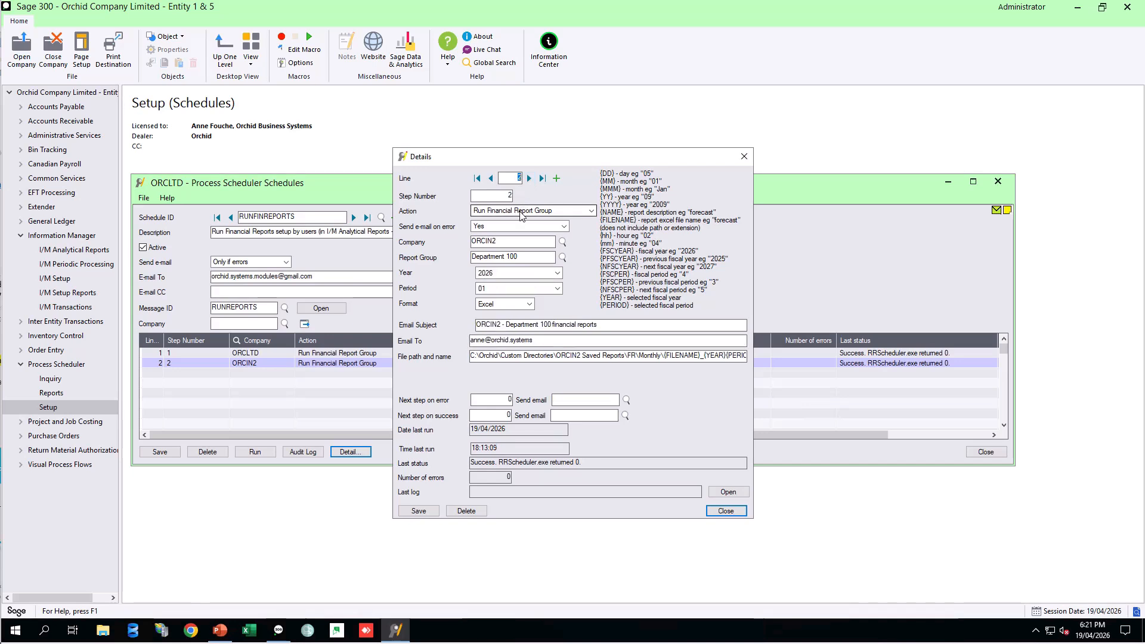
{"action": "left_click", "coordinate": [501, 242]}
{"action": "left_click", "coordinate": [558, 274]}
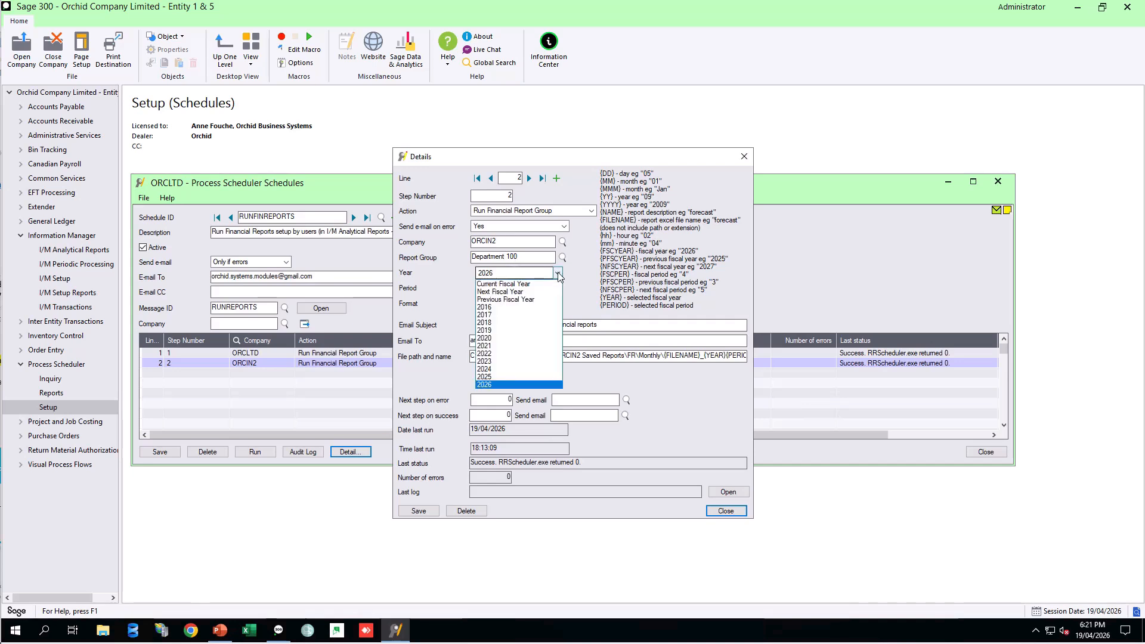
{"action": "left_click", "coordinate": [558, 273]}
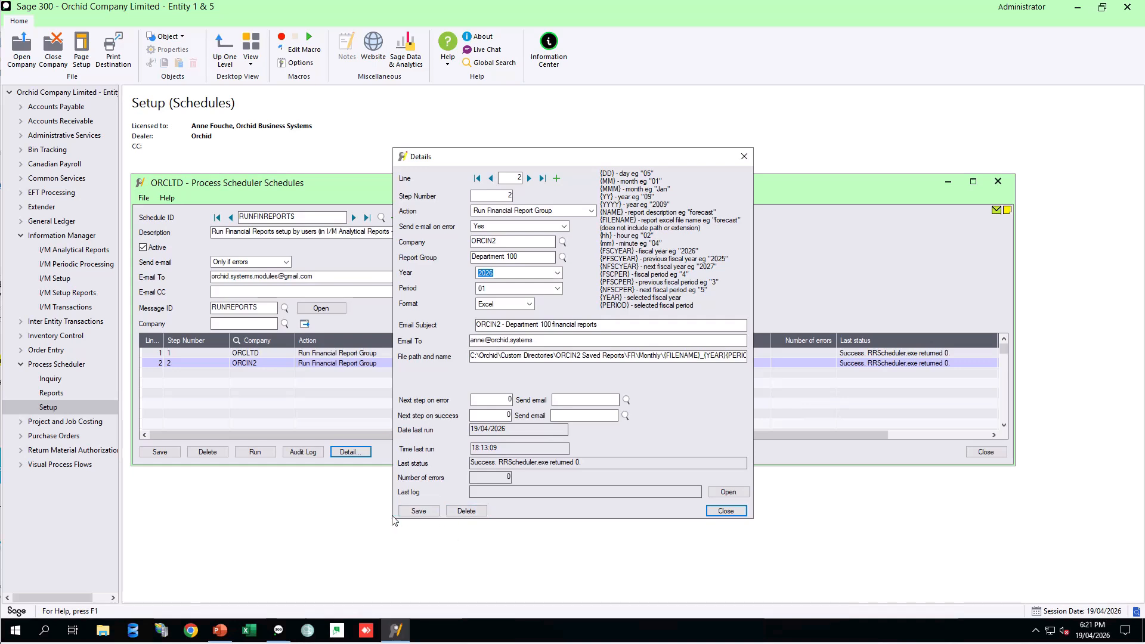
{"action": "left_click", "coordinate": [418, 511]}
{"action": "left_click", "coordinate": [726, 511]}
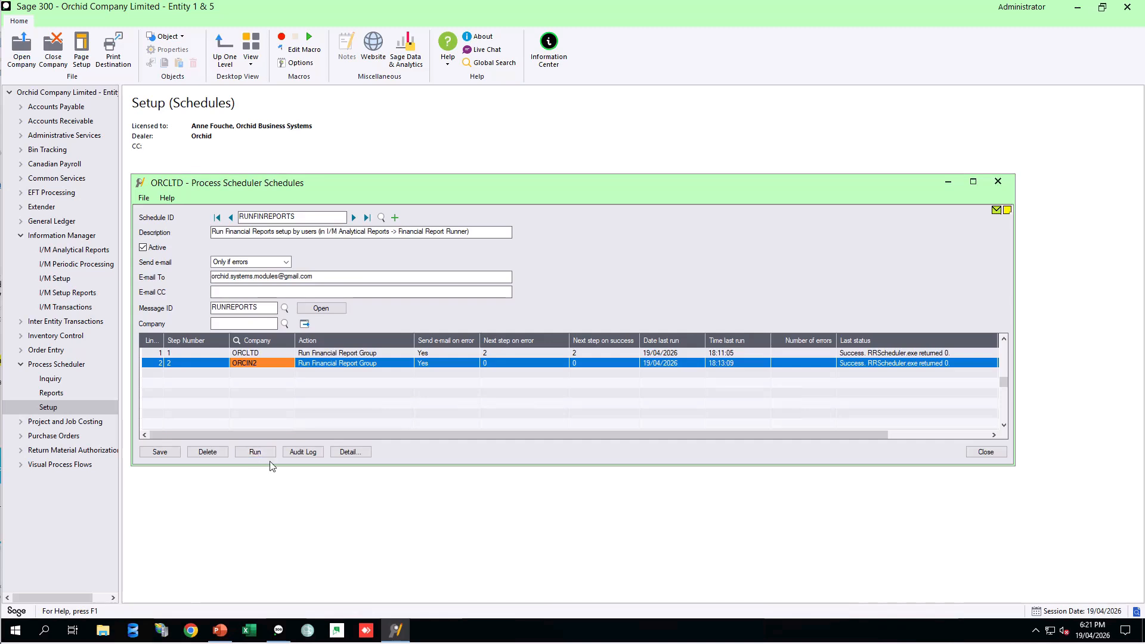
Run the RUNFINREPORTS schedule and read through its run log to the end before closing it
{"action": "left_click", "coordinate": [258, 455]}
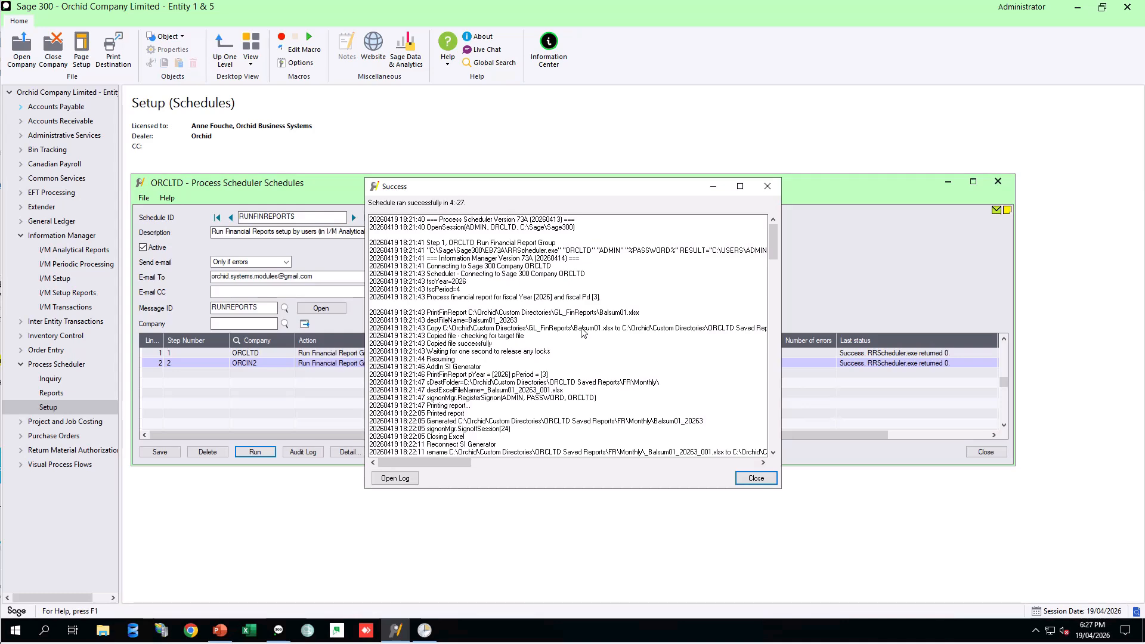
{"action": "left_click", "coordinate": [562, 451]}
{"action": "left_click_drag", "start_coordinate": [776, 247], "coordinate": [771, 281]}
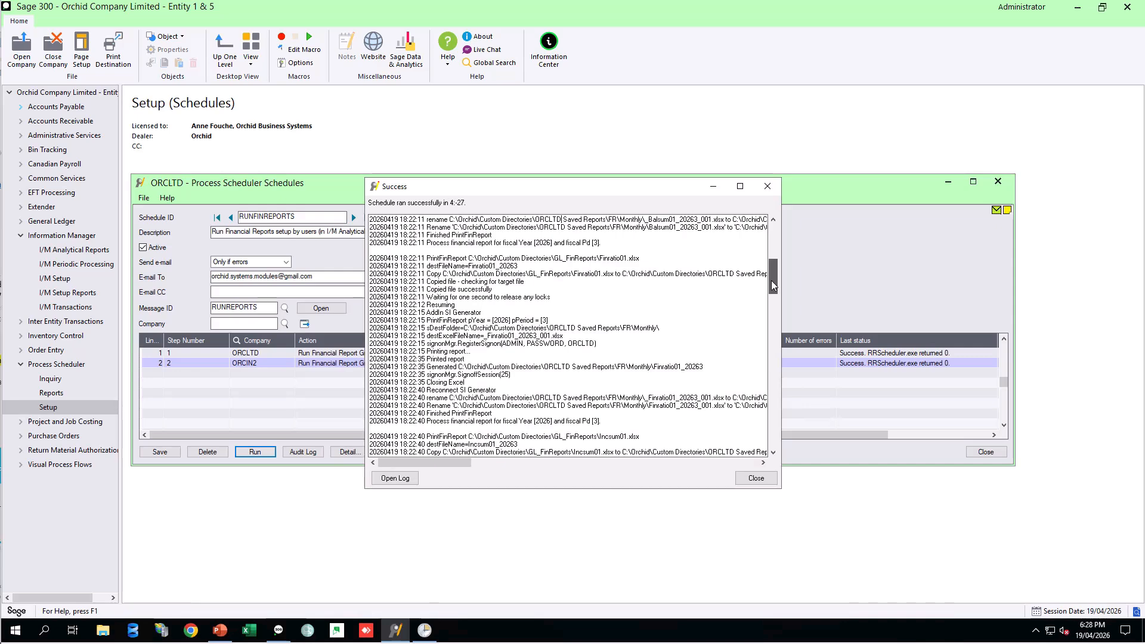
{"action": "left_click_drag", "start_coordinate": [771, 280], "coordinate": [770, 362]}
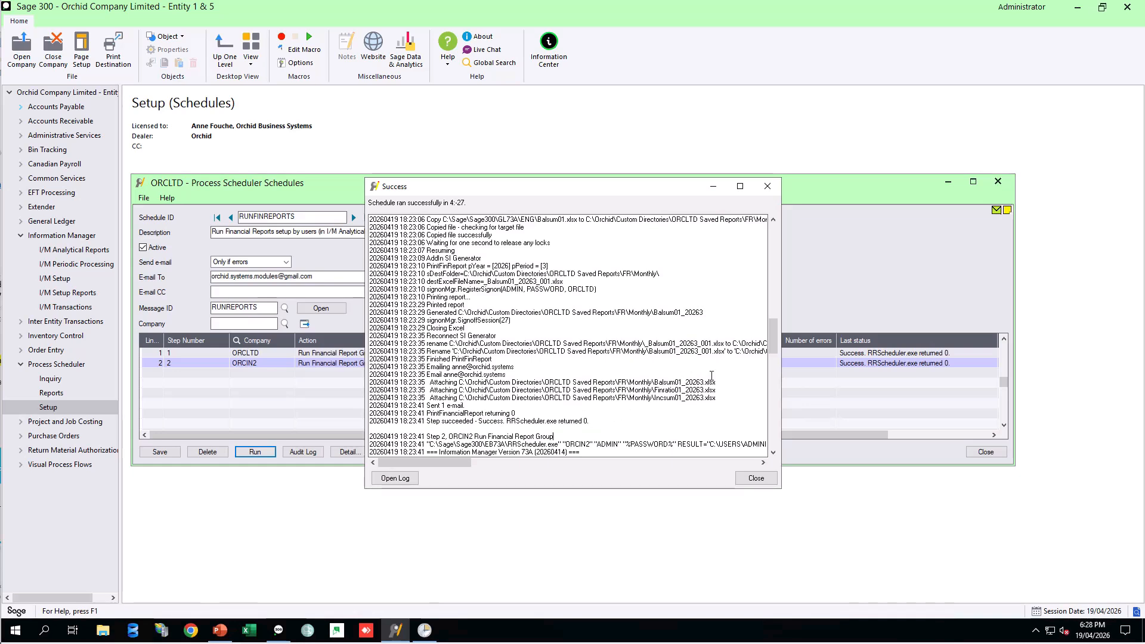
{"action": "left_click_drag", "start_coordinate": [770, 345], "coordinate": [760, 453]}
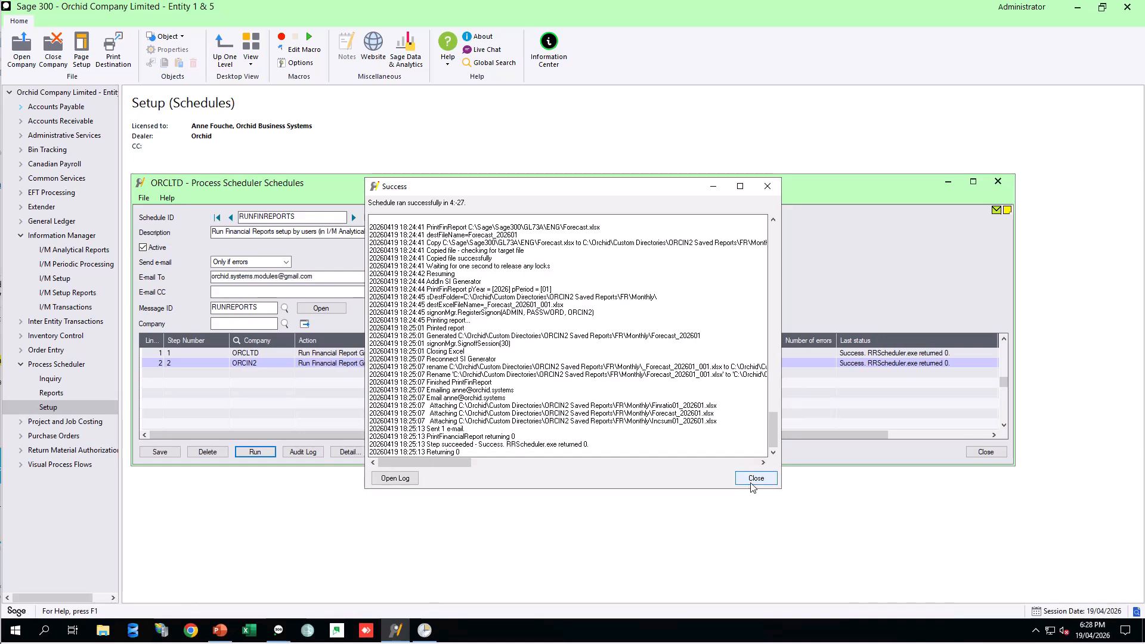
{"action": "left_click", "coordinate": [755, 478]}
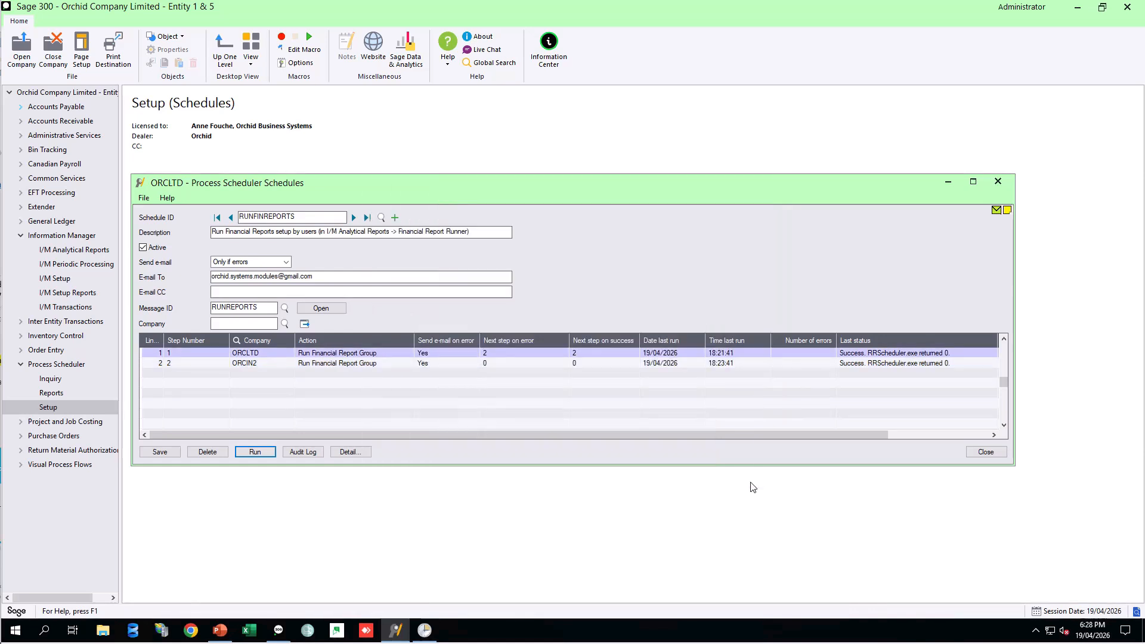
Check the last status of both schedule lines and examine the run history in the RUNFINREPORTS audit log
{"action": "left_click", "coordinate": [860, 356]}
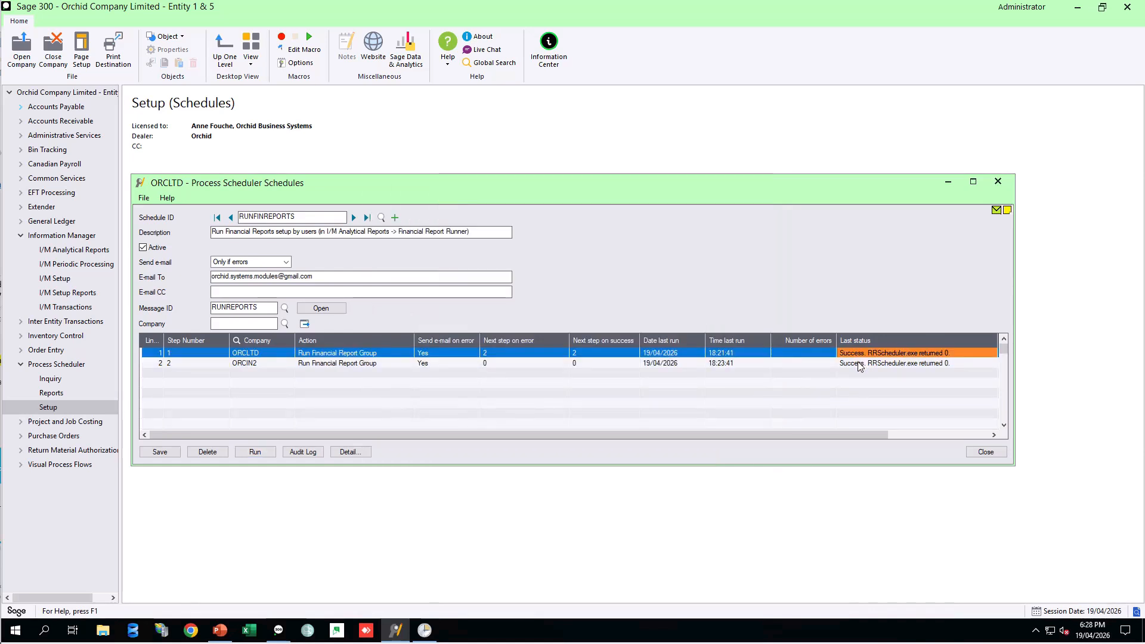
{"action": "left_click", "coordinate": [859, 364]}
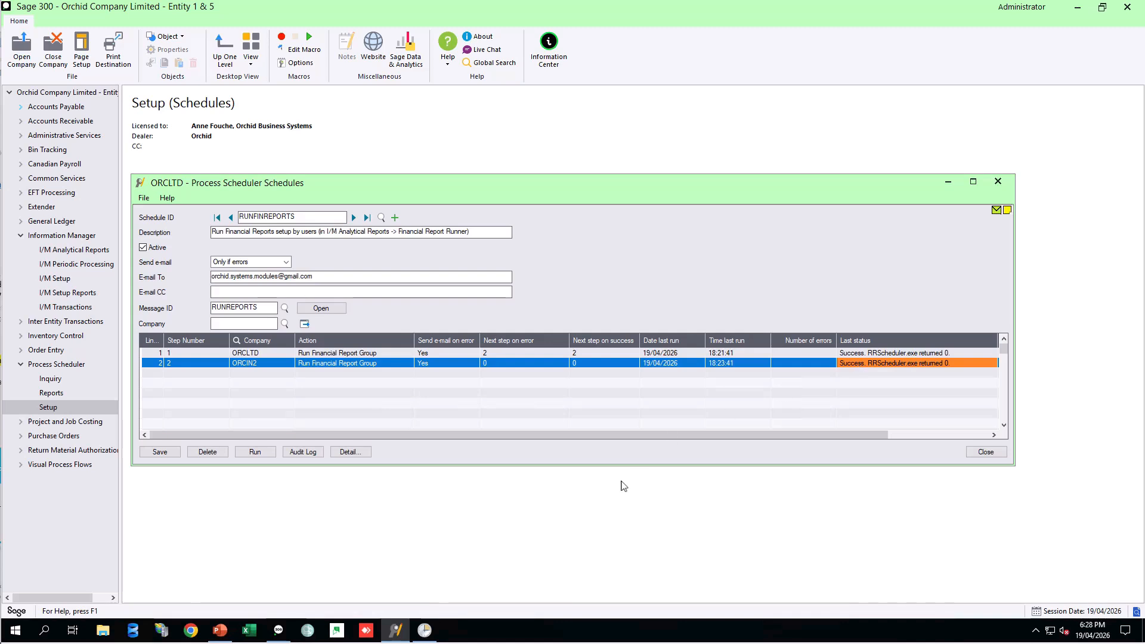
{"action": "left_click", "coordinate": [310, 452]}
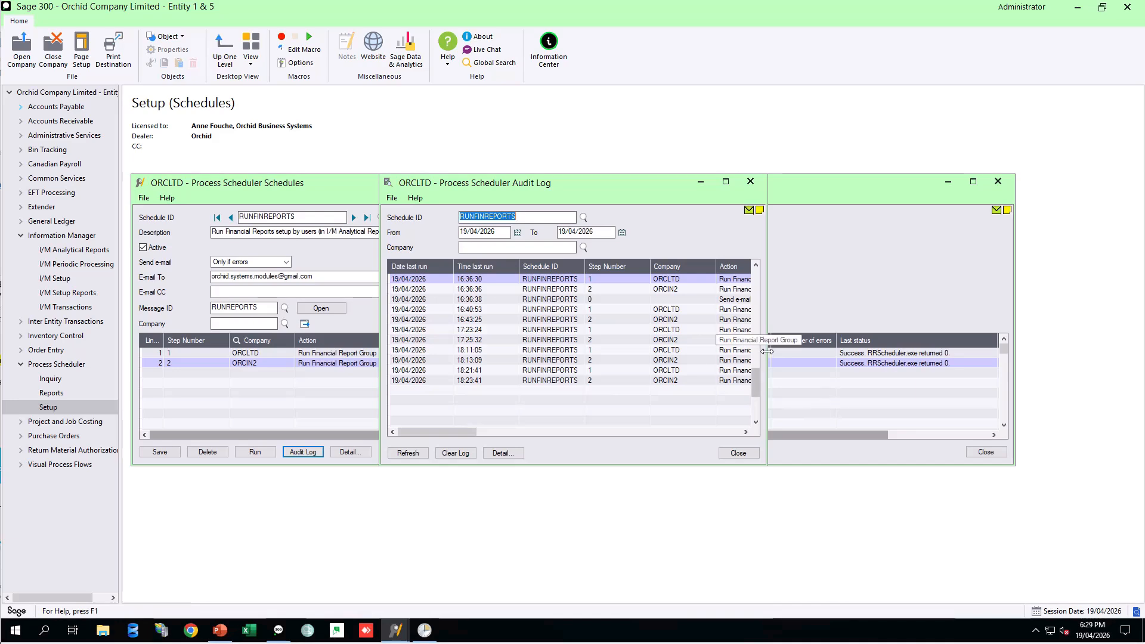
{"action": "left_click_drag", "start_coordinate": [769, 353], "coordinate": [1004, 358]}
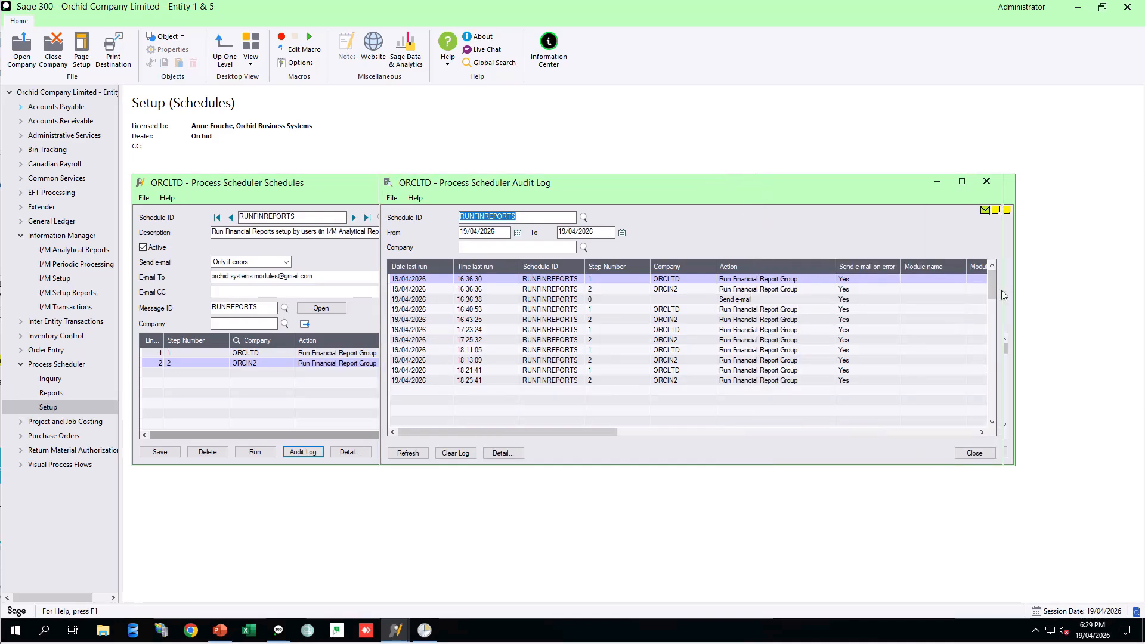
{"action": "left_click", "coordinate": [564, 432]}
{"action": "left_click_drag", "start_coordinate": [564, 431], "coordinate": [864, 441]}
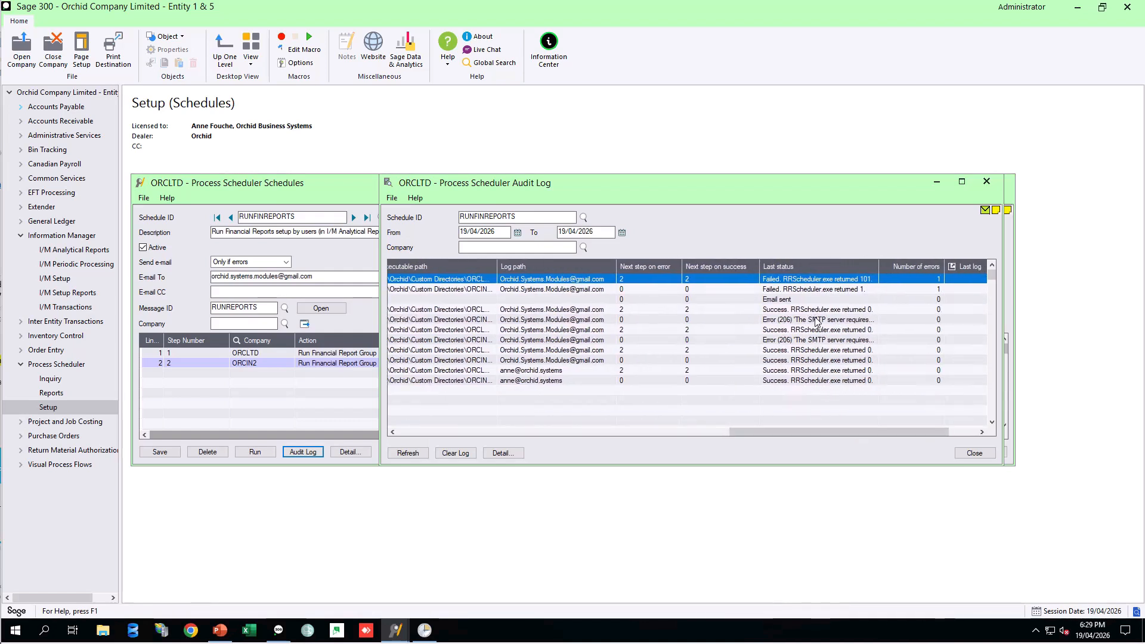
{"action": "left_click_drag", "start_coordinate": [874, 258], "coordinate": [925, 261]}
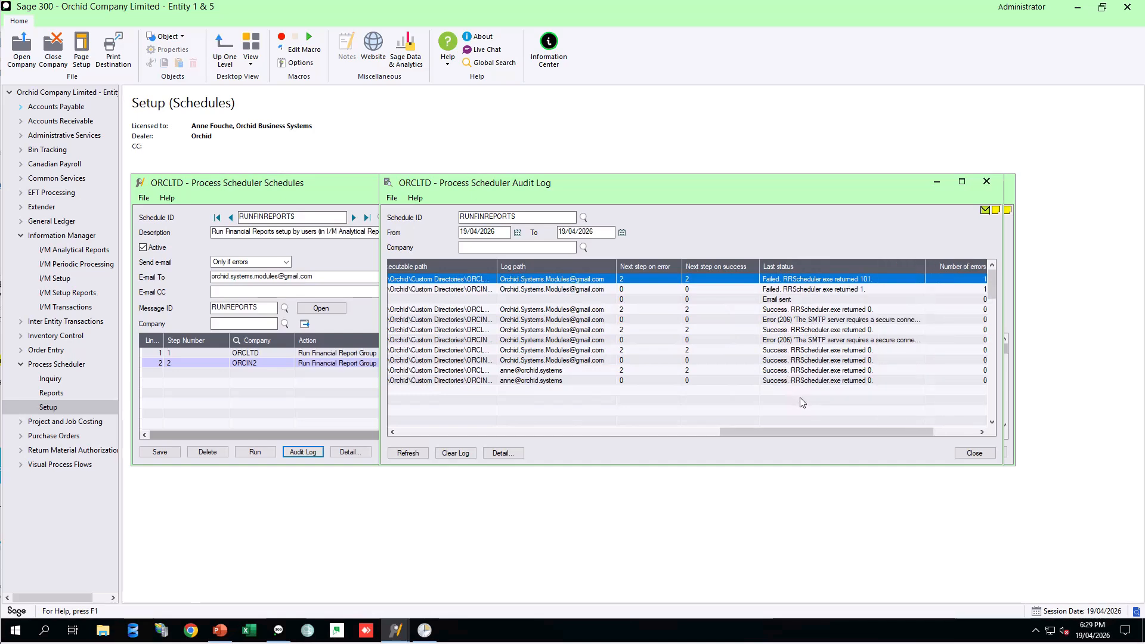
{"action": "left_click_drag", "start_coordinate": [780, 430], "coordinate": [406, 440]}
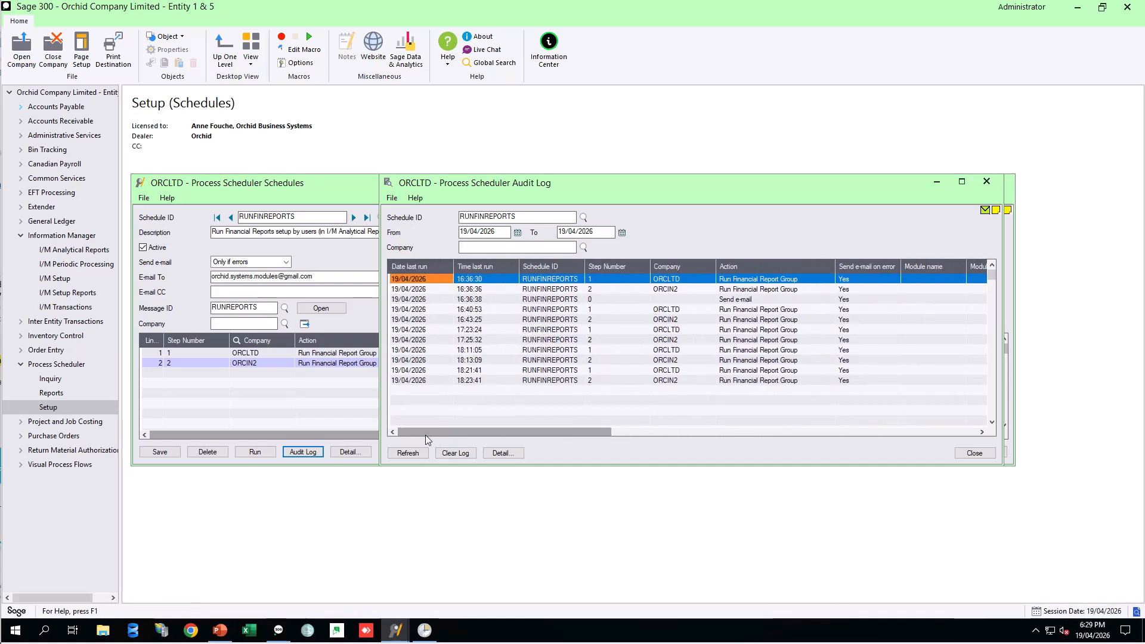
{"action": "left_click", "coordinate": [988, 182]}
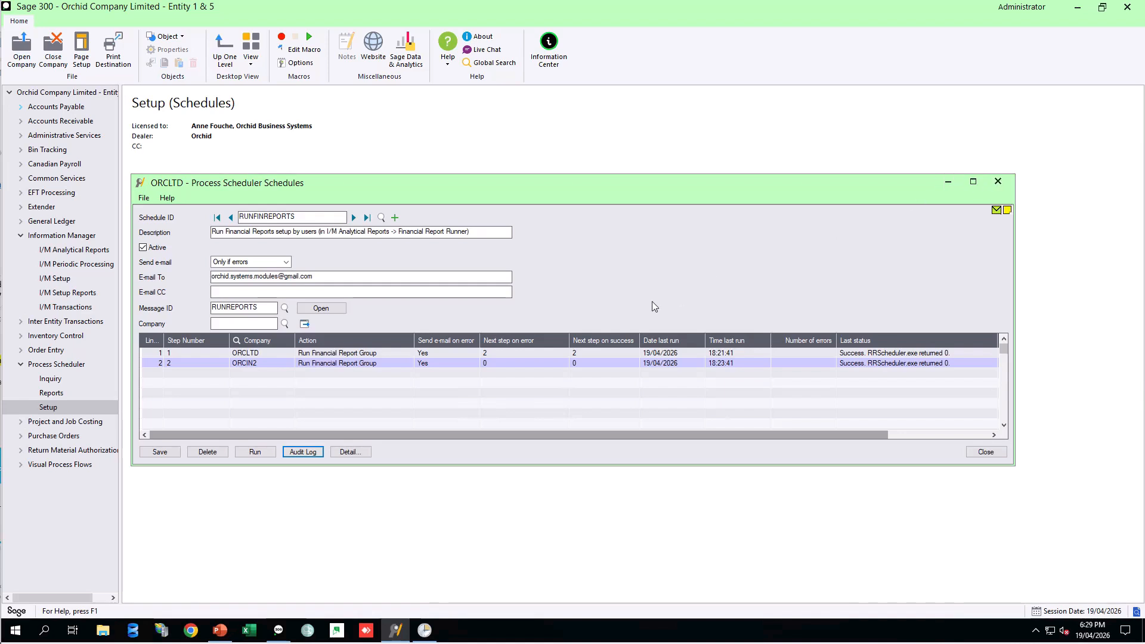
Switch to File Explorer and open Orchid\Custom Directories\ORCIN2 Saved Reports\FR\Monthly on drive C to check the generated workbooks
{"action": "left_click", "coordinate": [104, 632]}
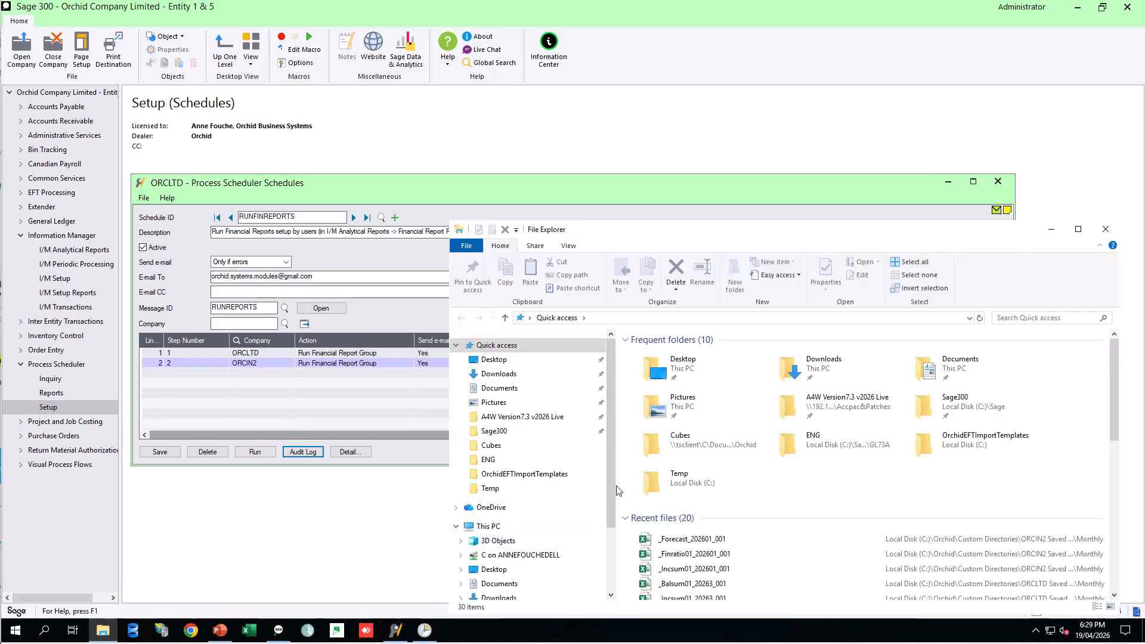
{"action": "scroll", "coordinate": [611, 492], "scroll_direction": "down", "scroll_amount": 3}
{"action": "left_click", "coordinate": [504, 559]}
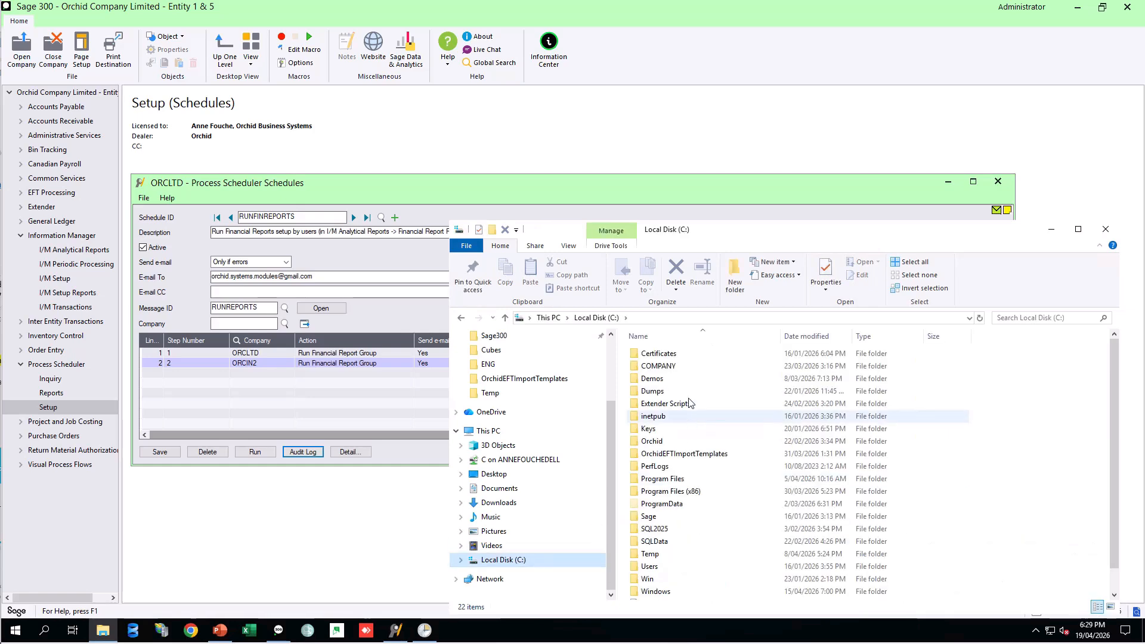
{"action": "double_click", "coordinate": [652, 441]}
{"action": "double_click", "coordinate": [662, 384]}
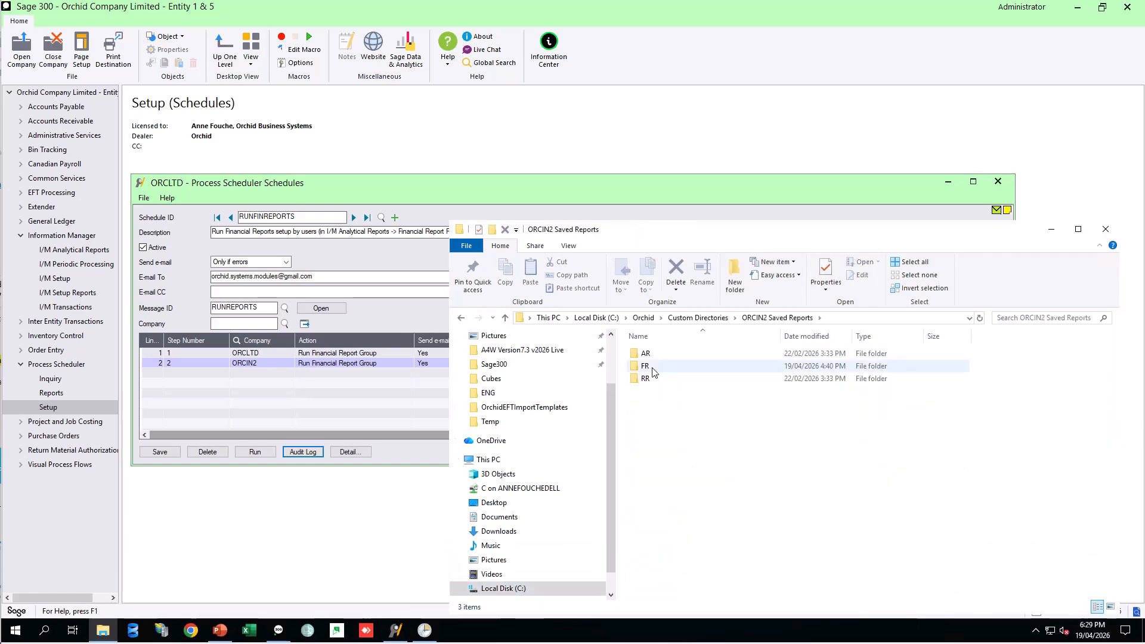
{"action": "double_click", "coordinate": [645, 367]}
{"action": "left_click", "coordinate": [654, 356]}
{"action": "double_click", "coordinate": [654, 355]}
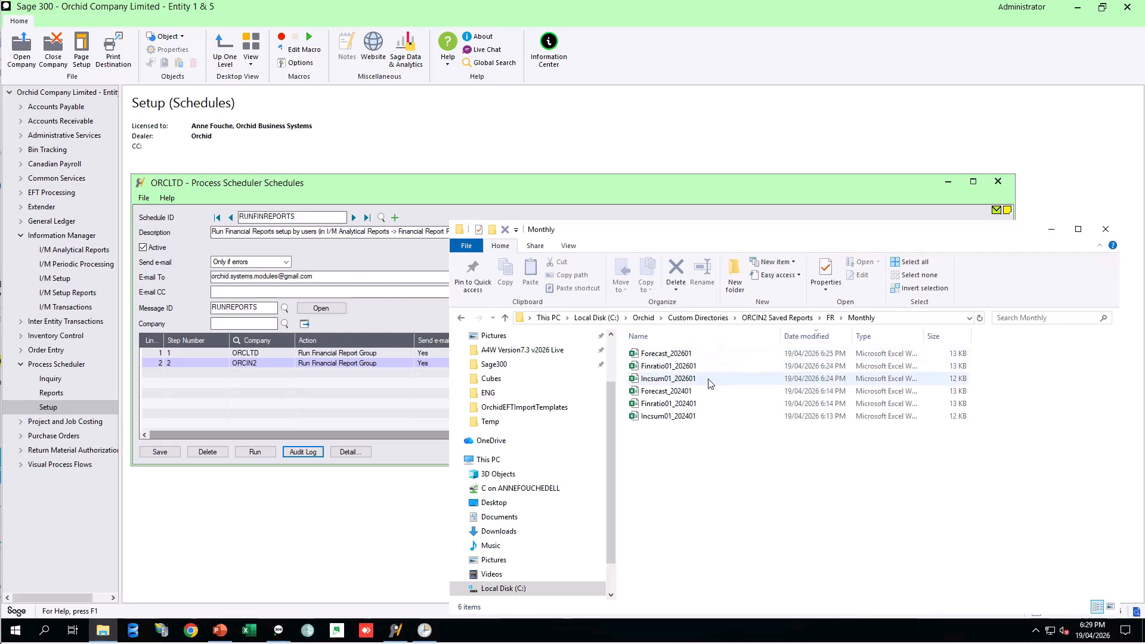
Return to Custom Directories and open the FR folder of ORCLTD Saved Reports to check the ORCLTD report files
{"action": "left_click", "coordinate": [698, 317]}
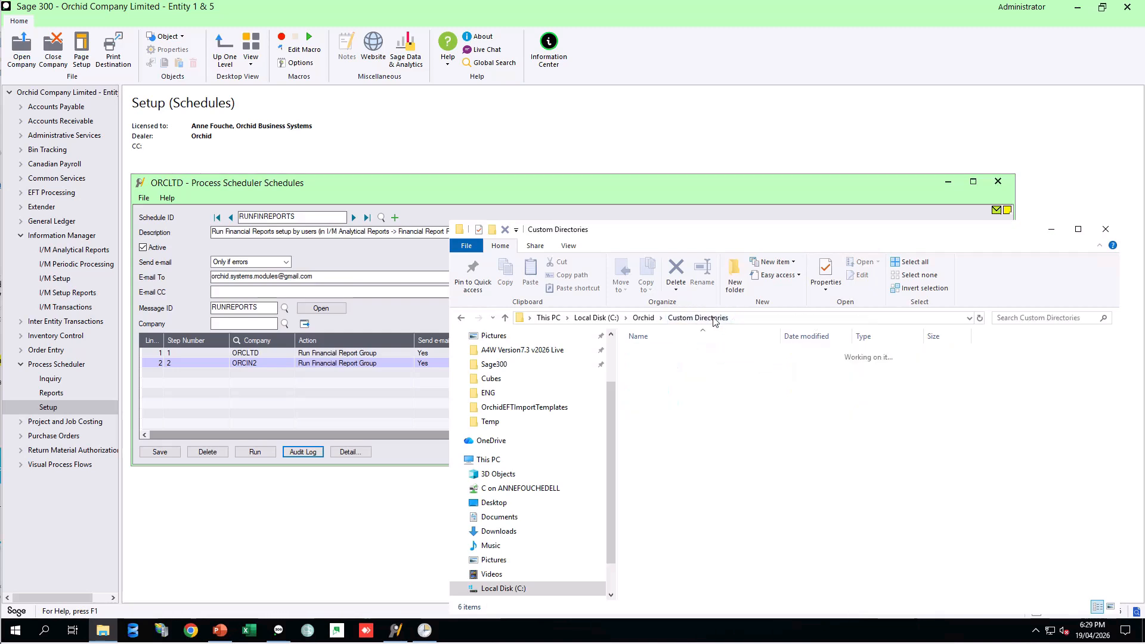
{"action": "left_click", "coordinate": [683, 404]}
{"action": "double_click", "coordinate": [682, 404]}
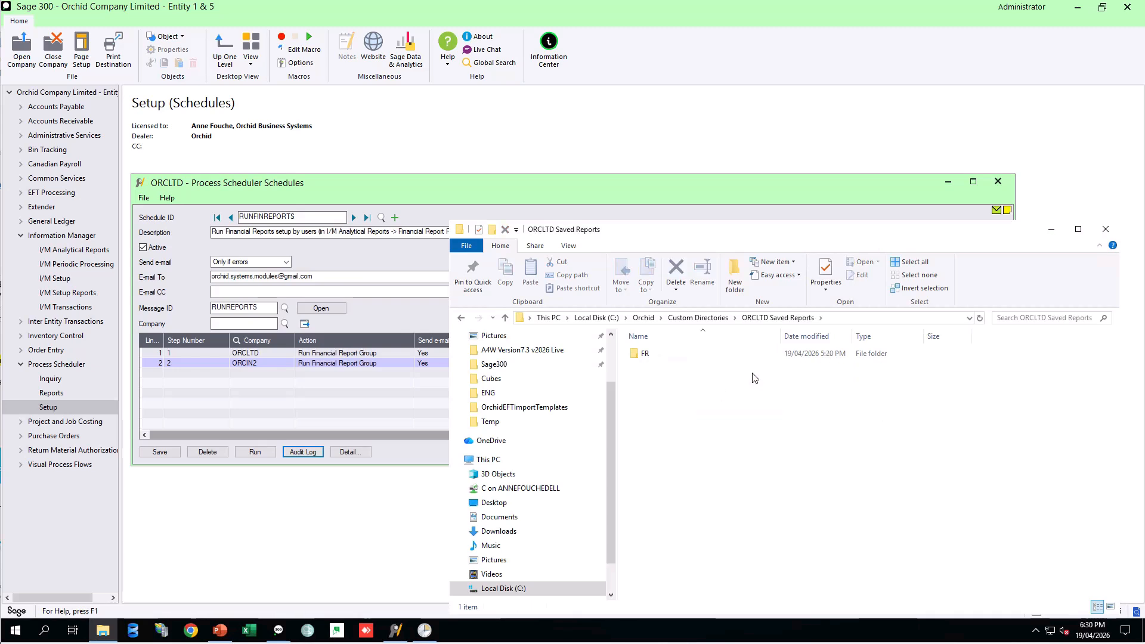
{"action": "double_click", "coordinate": [708, 355]}
{"action": "double_click", "coordinate": [654, 491]}
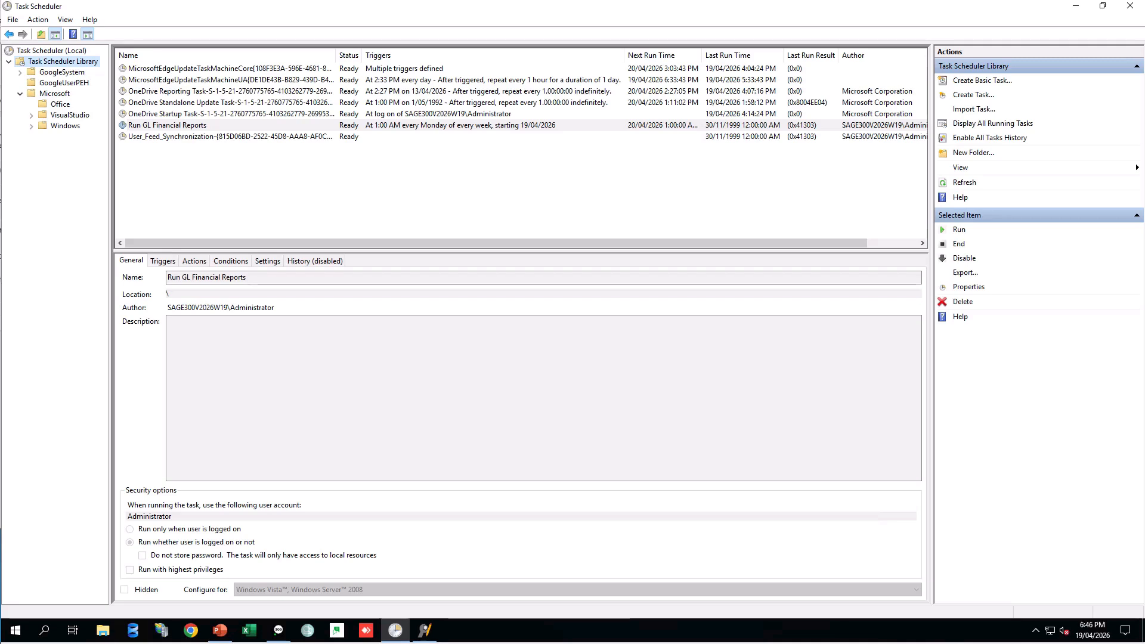
In Task Scheduler, open the properties of the Run GL Financial Reports task and examine its weekly trigger
{"action": "left_click", "coordinate": [189, 127]}
{"action": "double_click", "coordinate": [190, 128]}
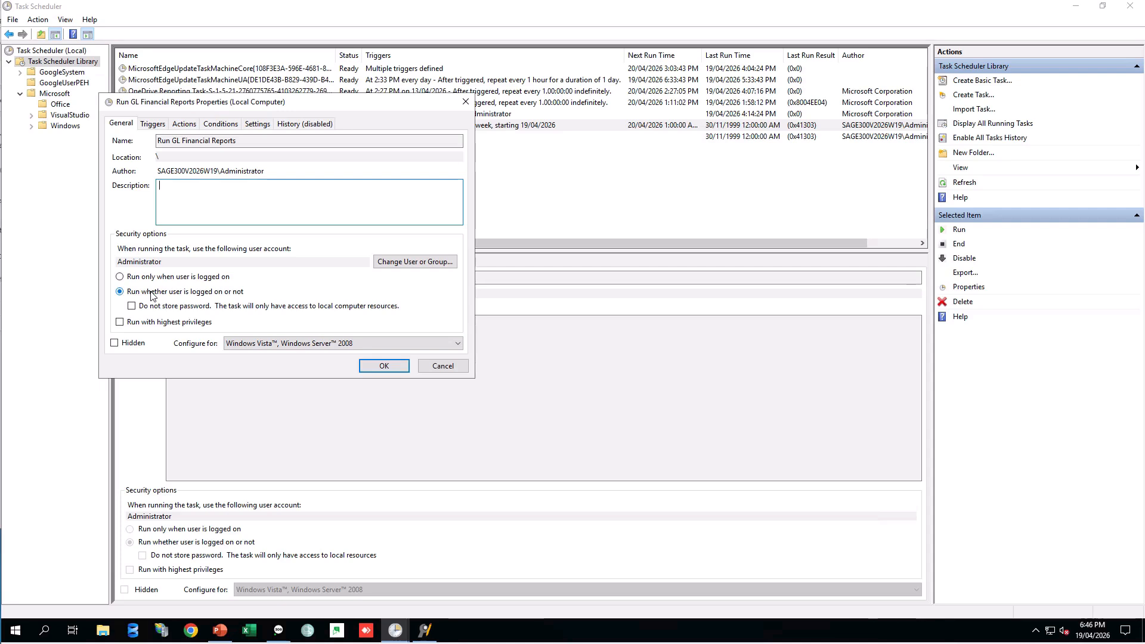
{"action": "left_click", "coordinate": [153, 124]}
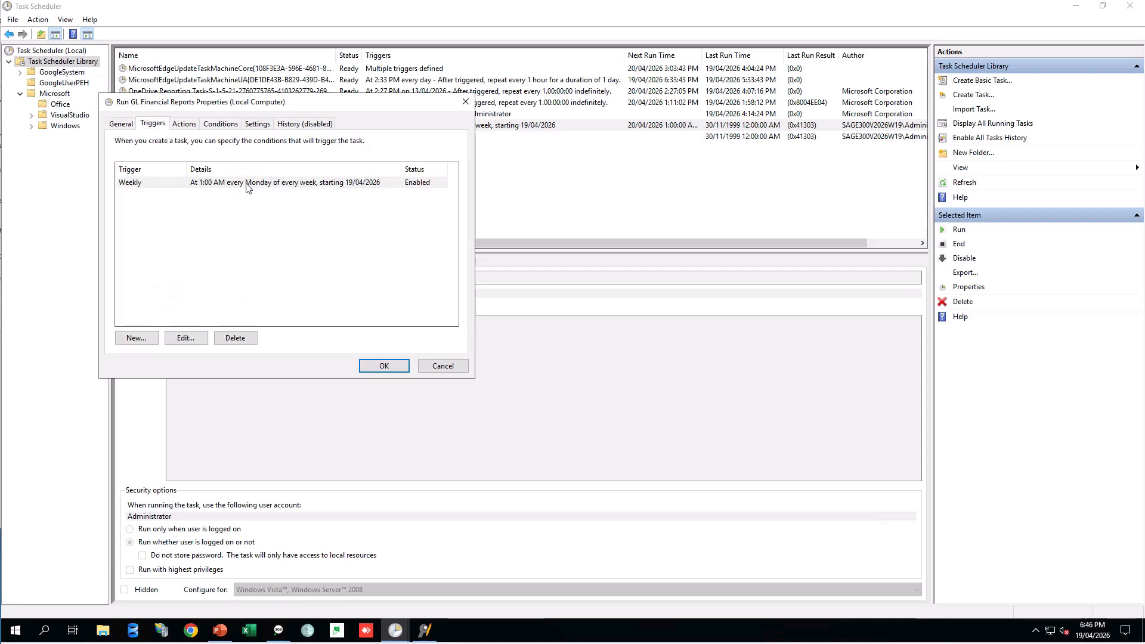
{"action": "left_click", "coordinate": [246, 183]}
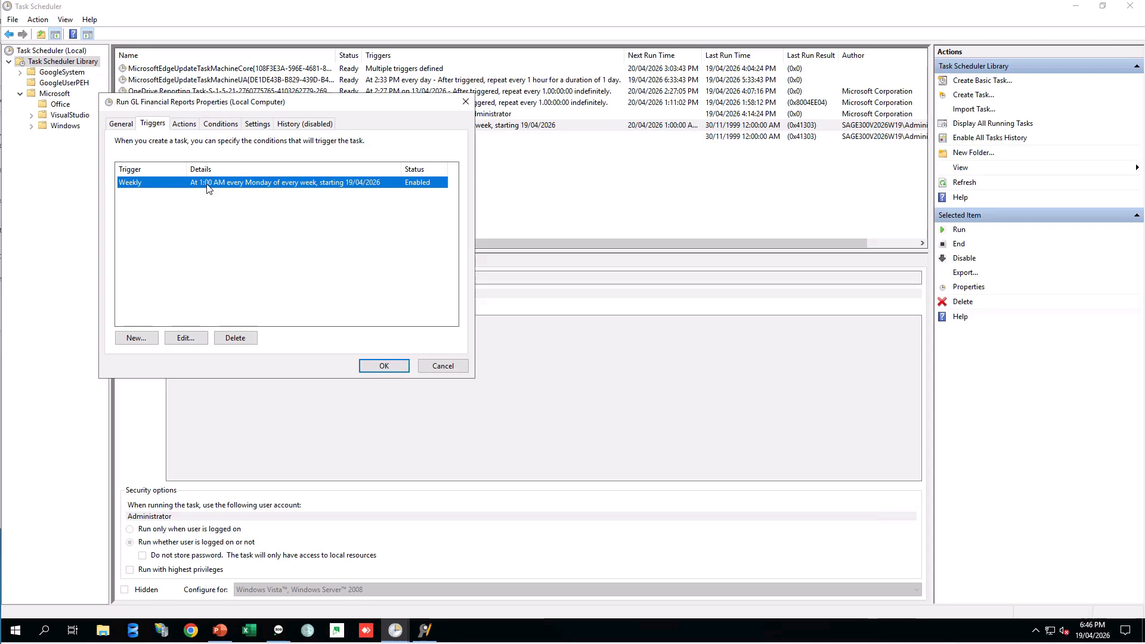
Examine the program path and schedule argument in the task's Start a program action, then close the action's settings
{"action": "left_click", "coordinate": [185, 128]}
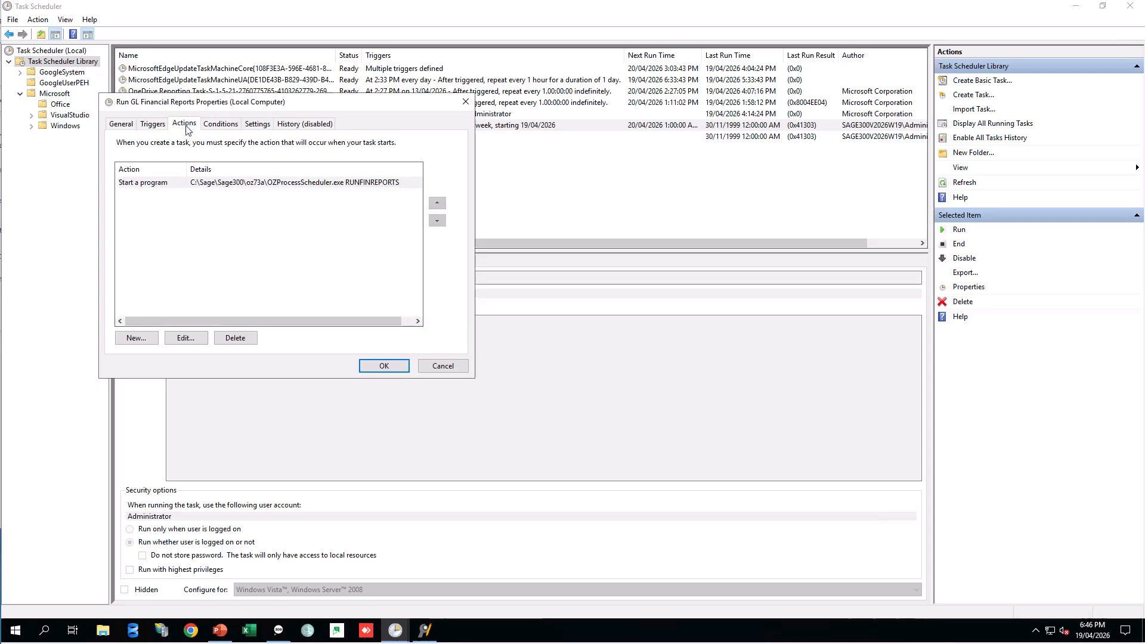
{"action": "double_click", "coordinate": [216, 185]}
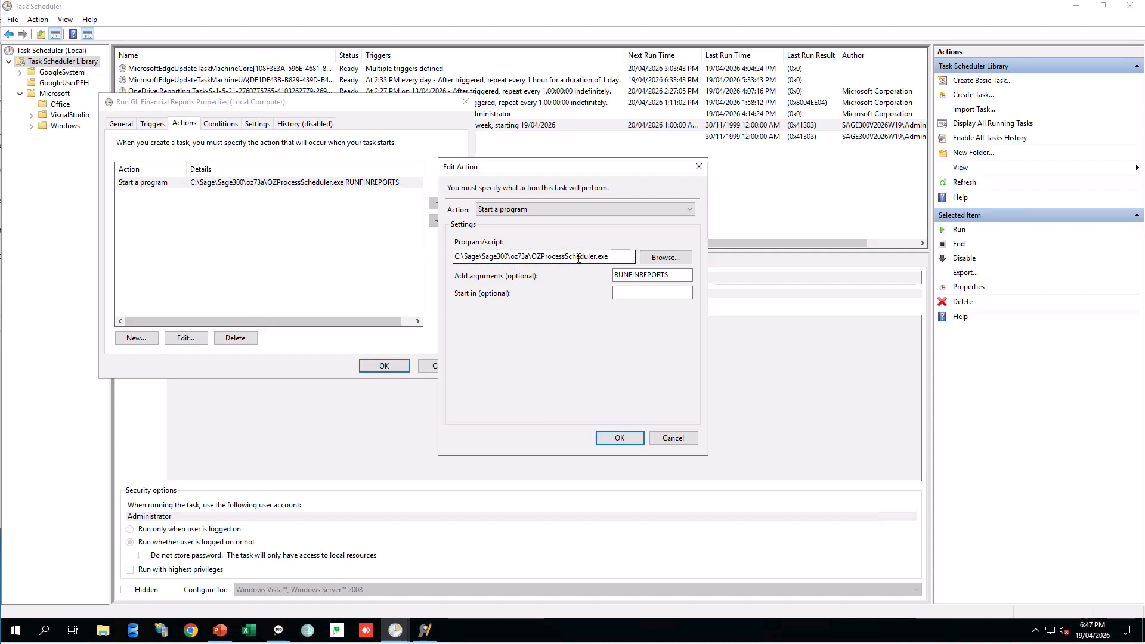
{"action": "left_click", "coordinate": [686, 276]}
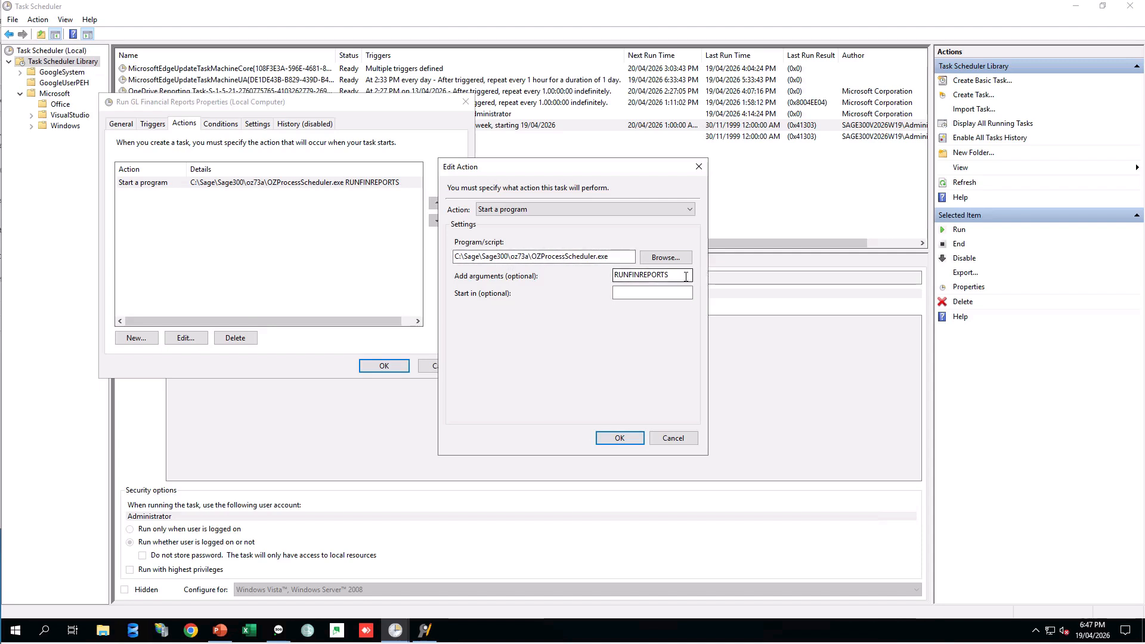
{"action": "left_click_drag", "start_coordinate": [686, 276], "coordinate": [615, 274]}
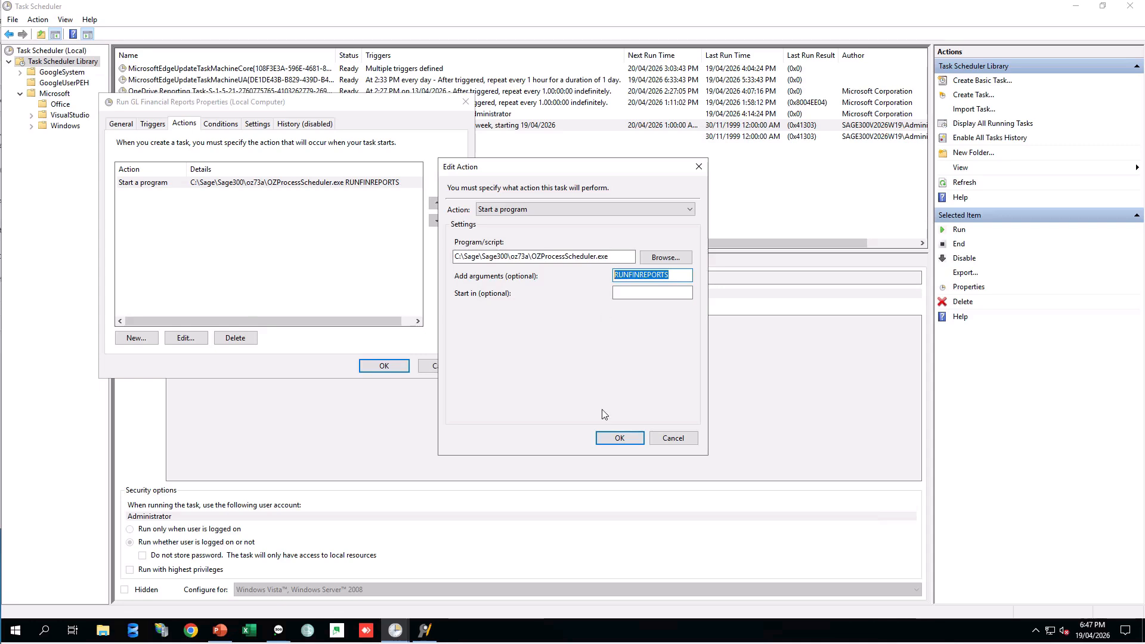
{"action": "left_click", "coordinate": [617, 438]}
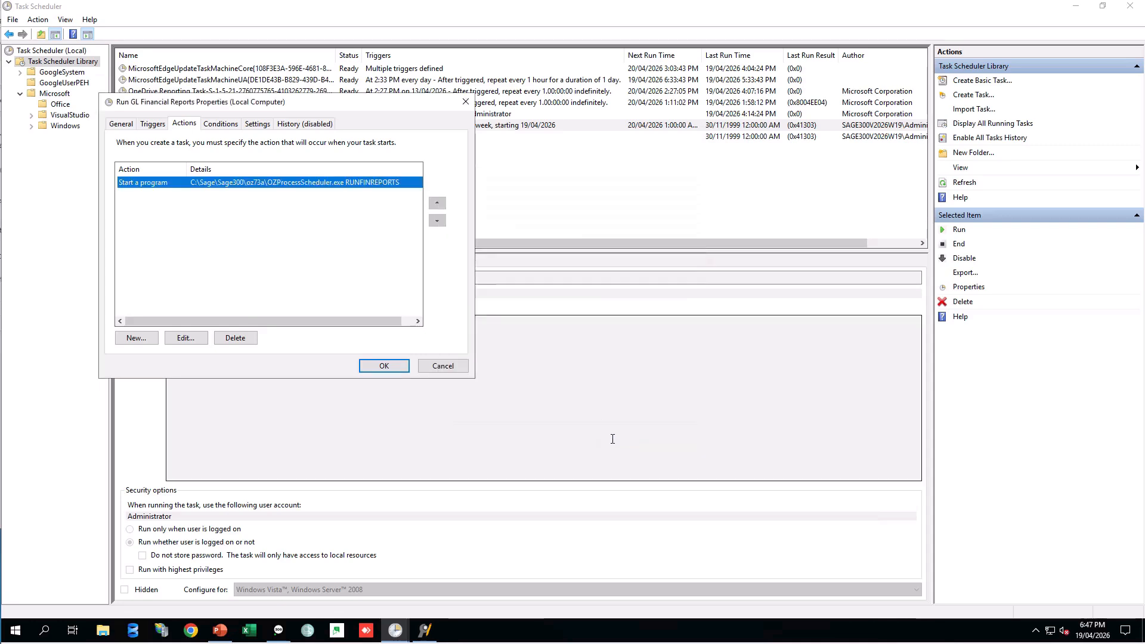
Close the task's properties, return from Task Scheduler to Sage 300 and review the RUNFINREPORTS schedule in Process Scheduler
{"action": "left_click", "coordinate": [466, 103]}
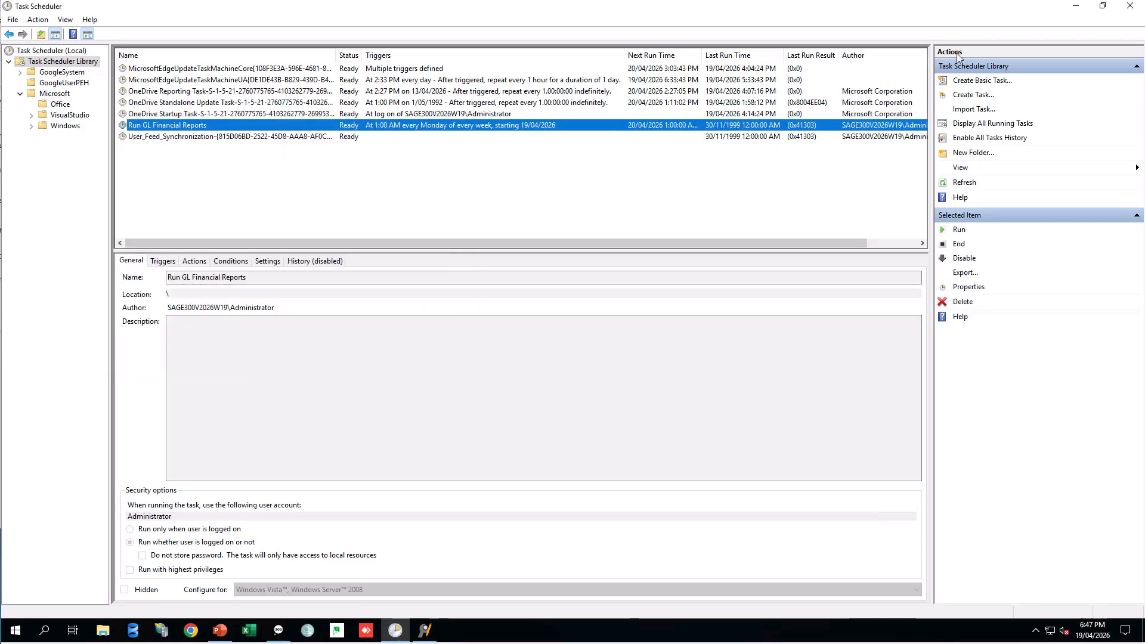
{"action": "left_click", "coordinate": [1077, 9]}
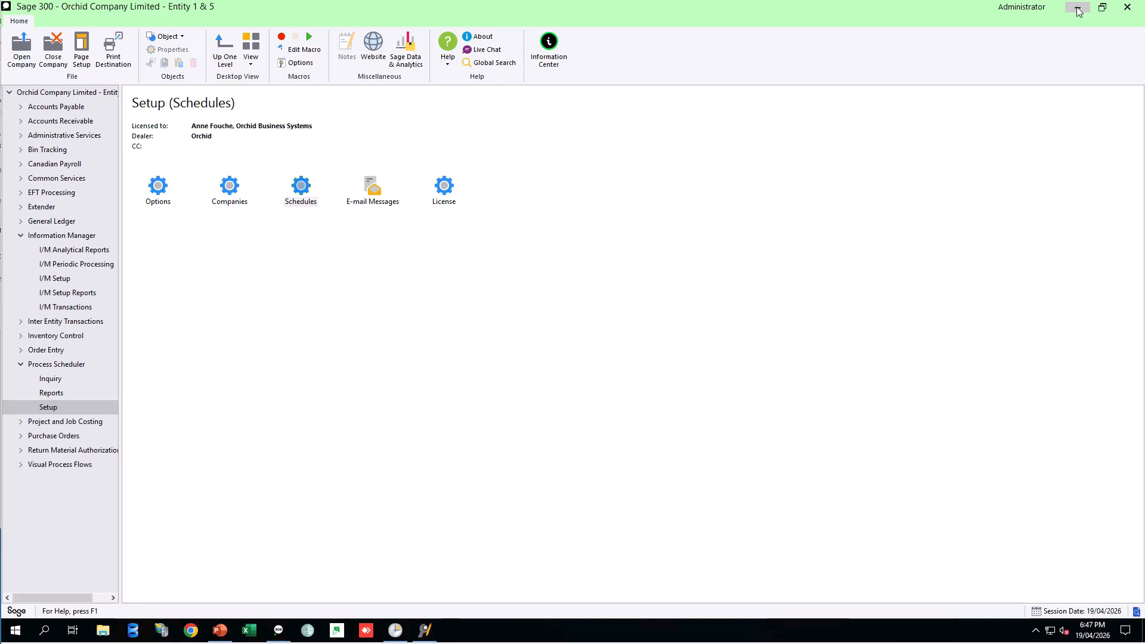
{"action": "double_click", "coordinate": [302, 188]}
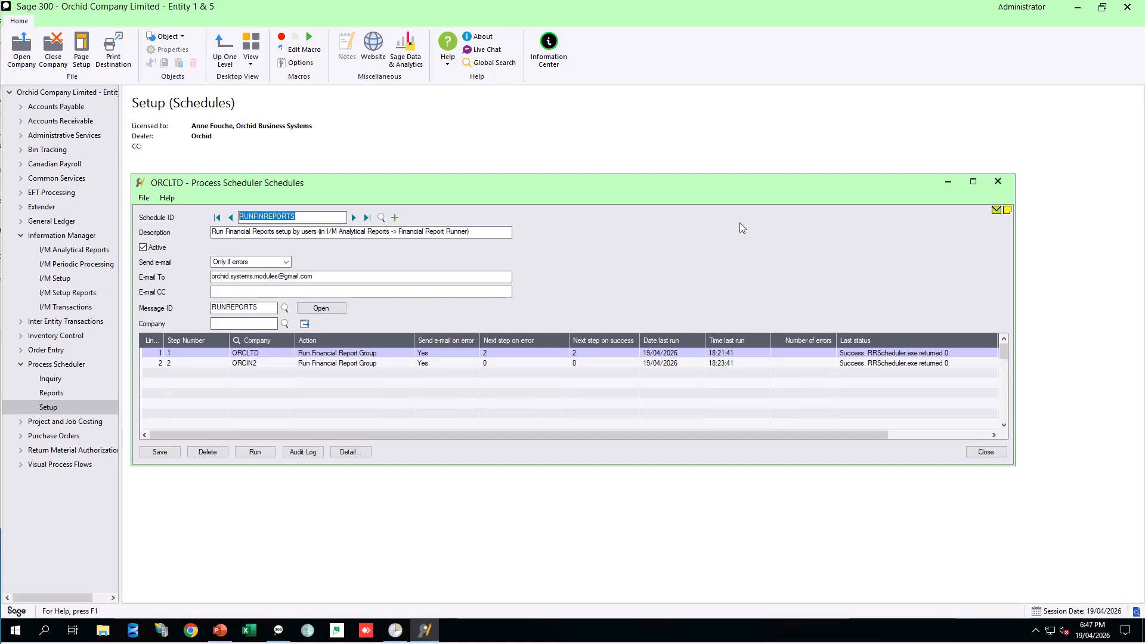
{"action": "left_click", "coordinate": [1000, 187]}
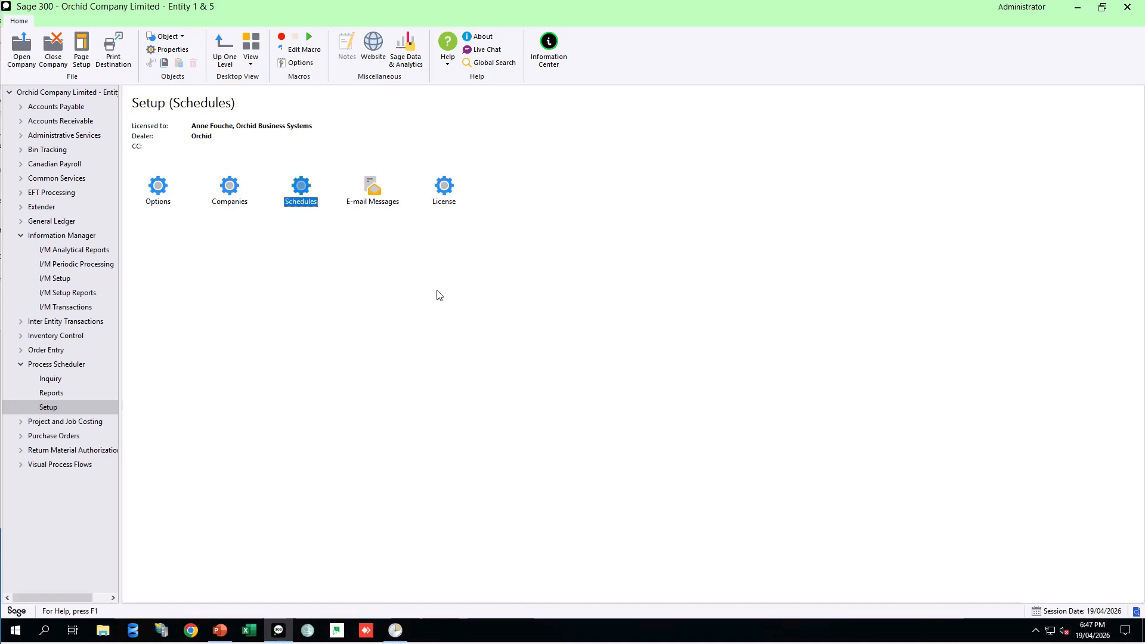
Review the Report Runner save directory and the e-mail settings in the Information Manager options
{"action": "left_click", "coordinate": [66, 281]}
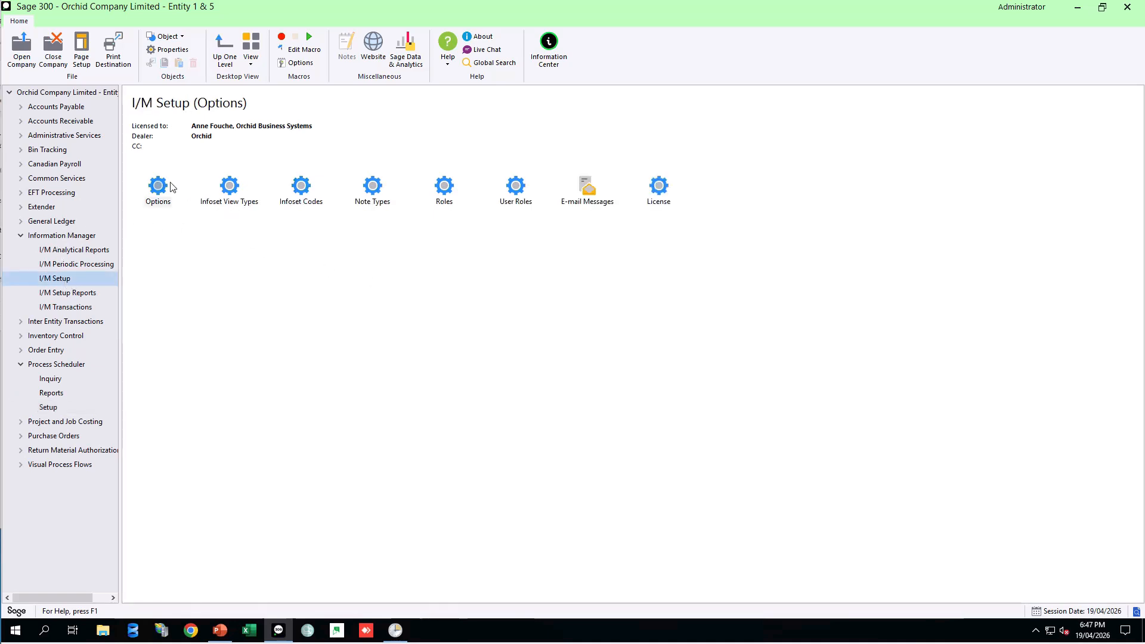
{"action": "double_click", "coordinate": [151, 192]}
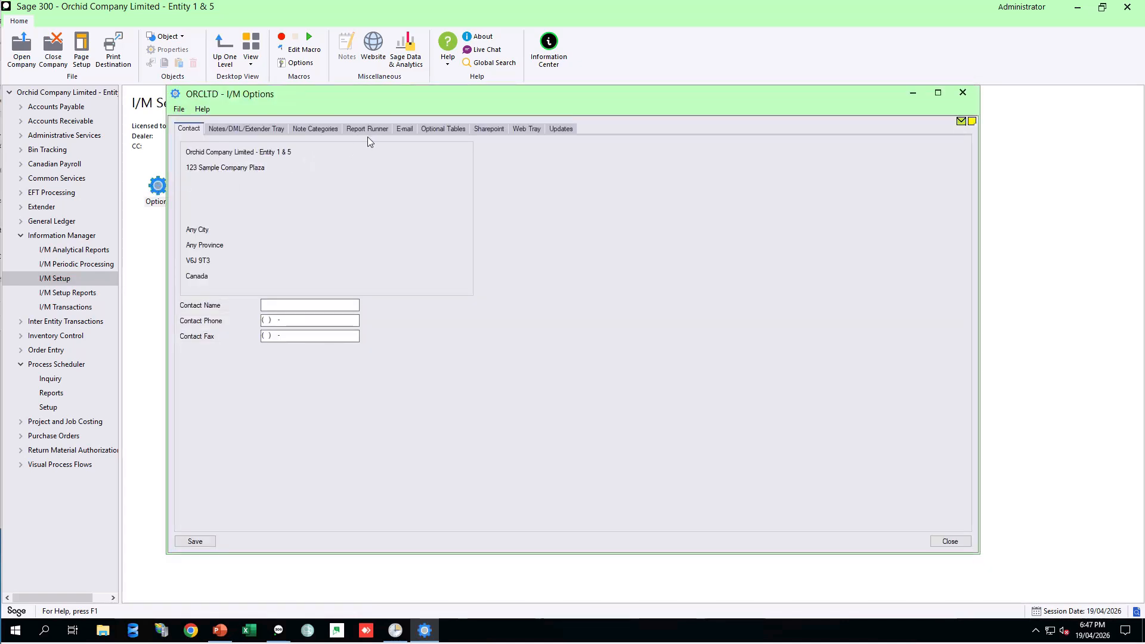
{"action": "left_click", "coordinate": [371, 127]}
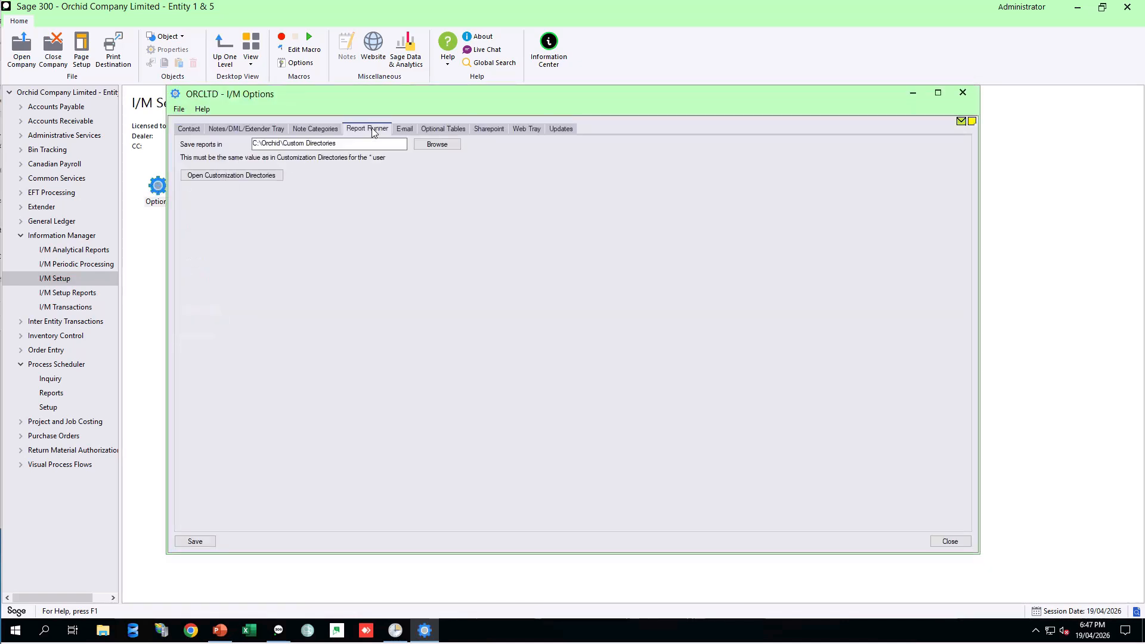
{"action": "left_click_drag", "start_coordinate": [345, 143], "coordinate": [256, 144]}
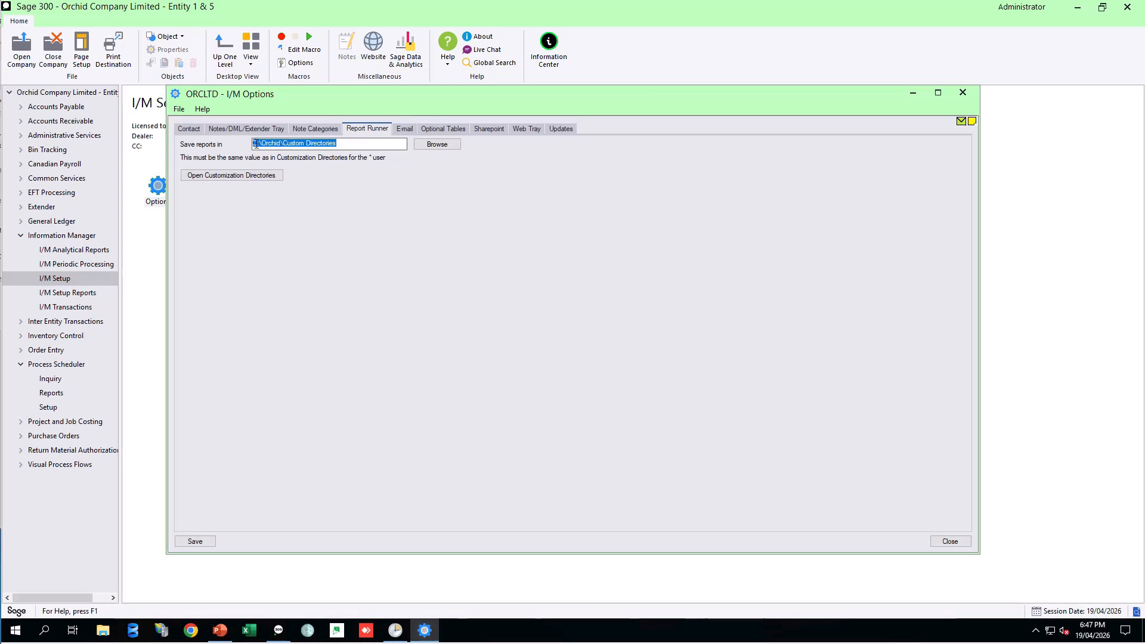
{"action": "left_click", "coordinate": [404, 130]}
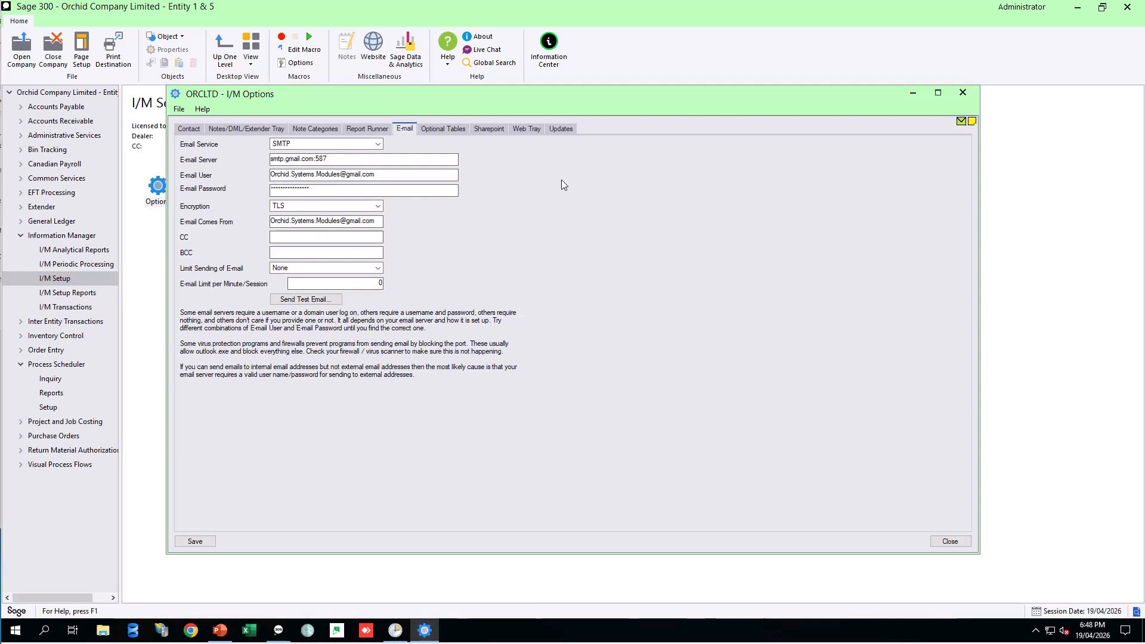
{"action": "left_click", "coordinate": [962, 93]}
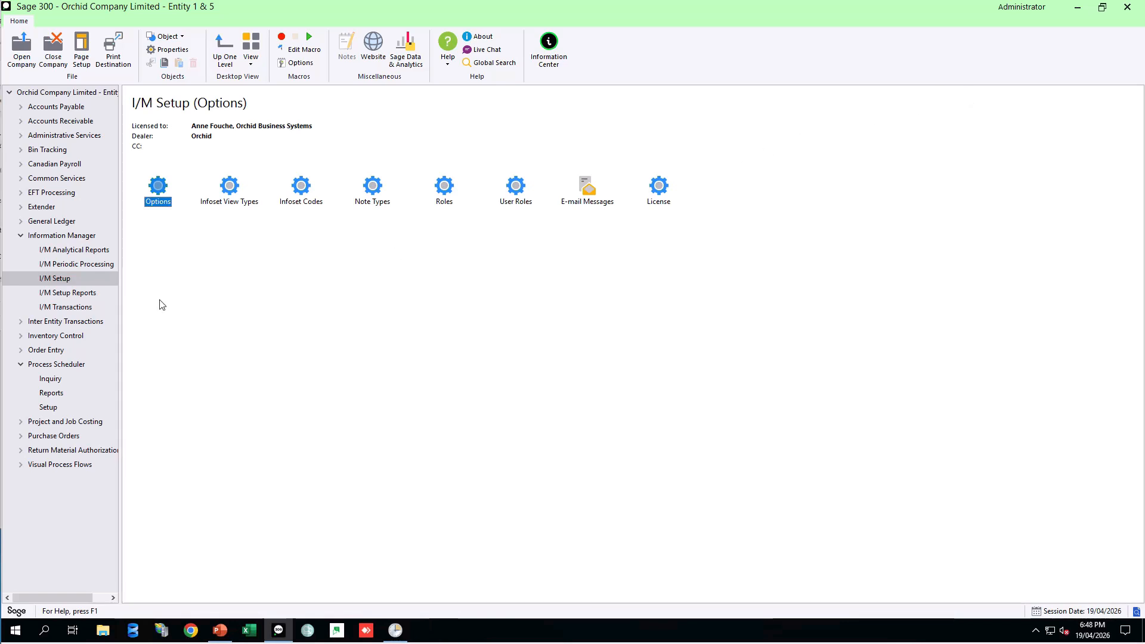
Open Financial Report Runner from the I/M analytical reports and look over the Department 100 report group
{"action": "left_click", "coordinate": [85, 250]}
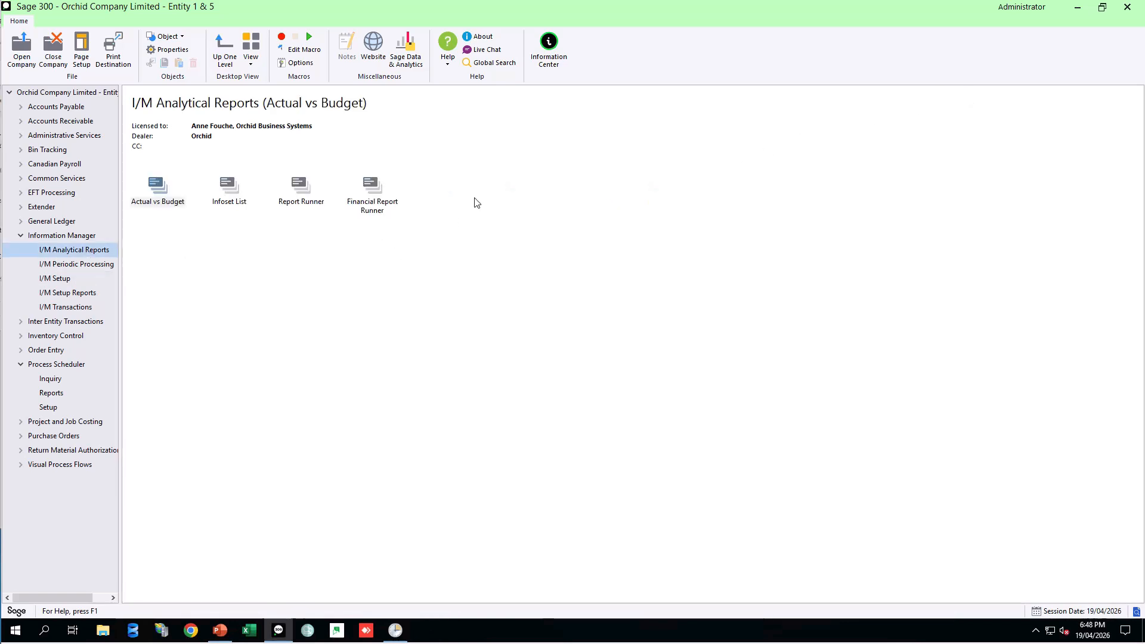
{"action": "double_click", "coordinate": [381, 189]}
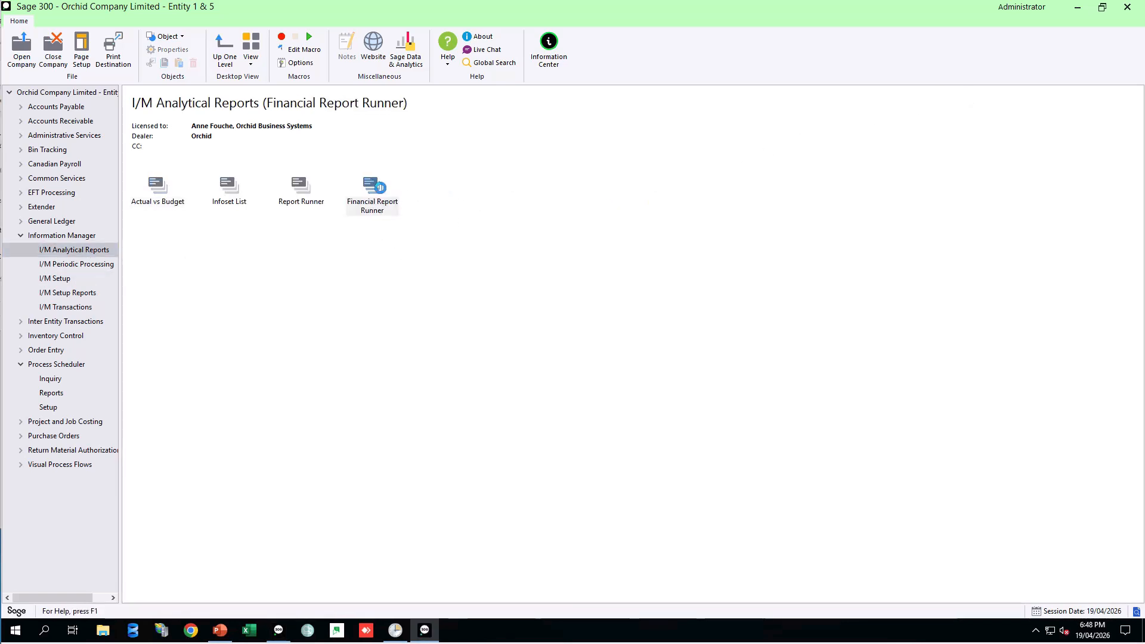
{"action": "left_click", "coordinate": [445, 193]}
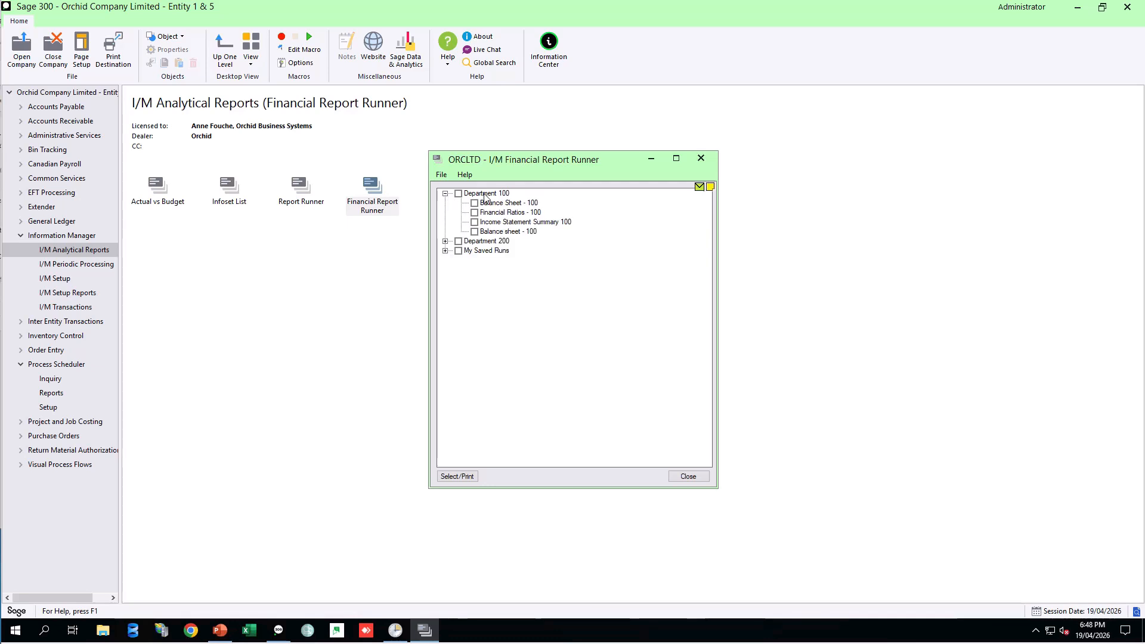
{"action": "left_click", "coordinate": [489, 203]}
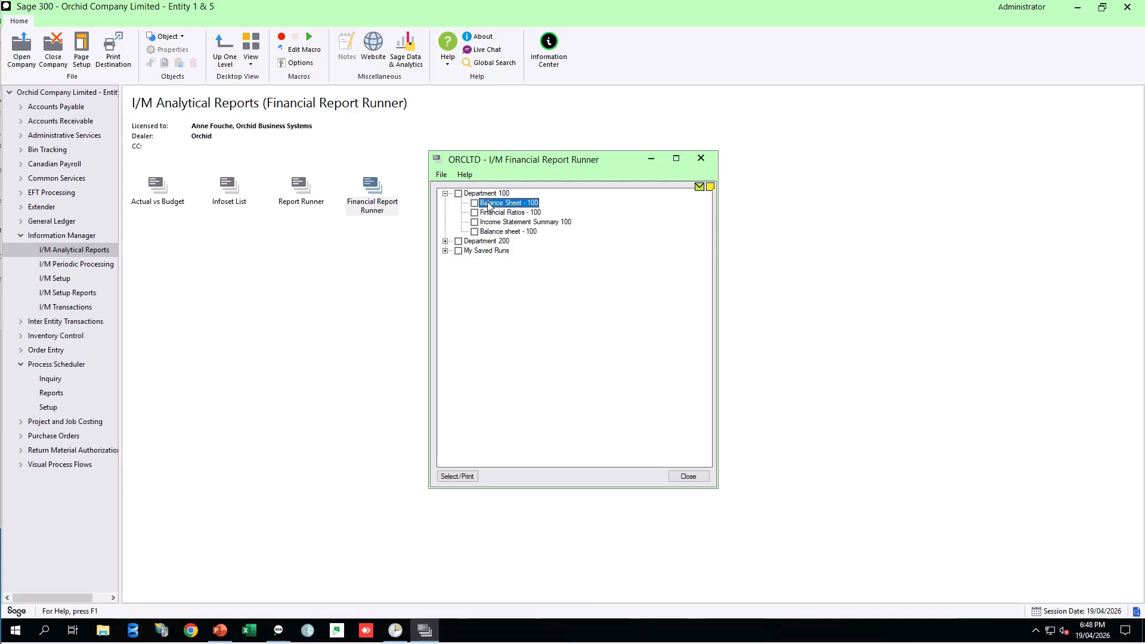
{"action": "left_click", "coordinate": [701, 158]}
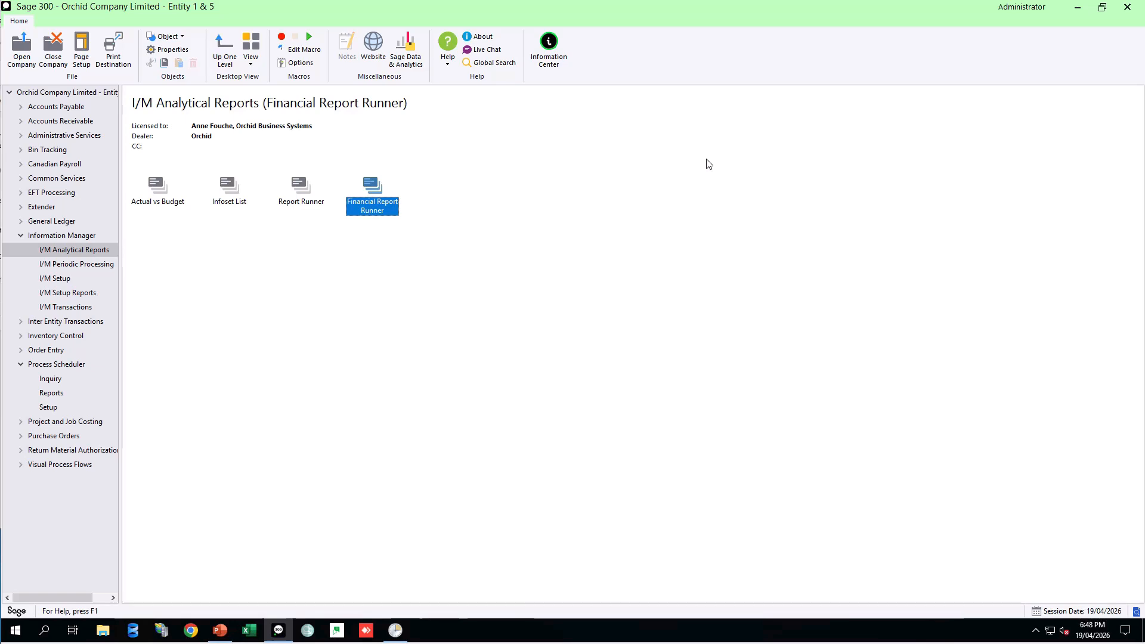
Review the processing login, schedule company and e-mail settings in the Process Scheduler options
{"action": "left_click", "coordinate": [51, 408]}
{"action": "double_click", "coordinate": [157, 187]}
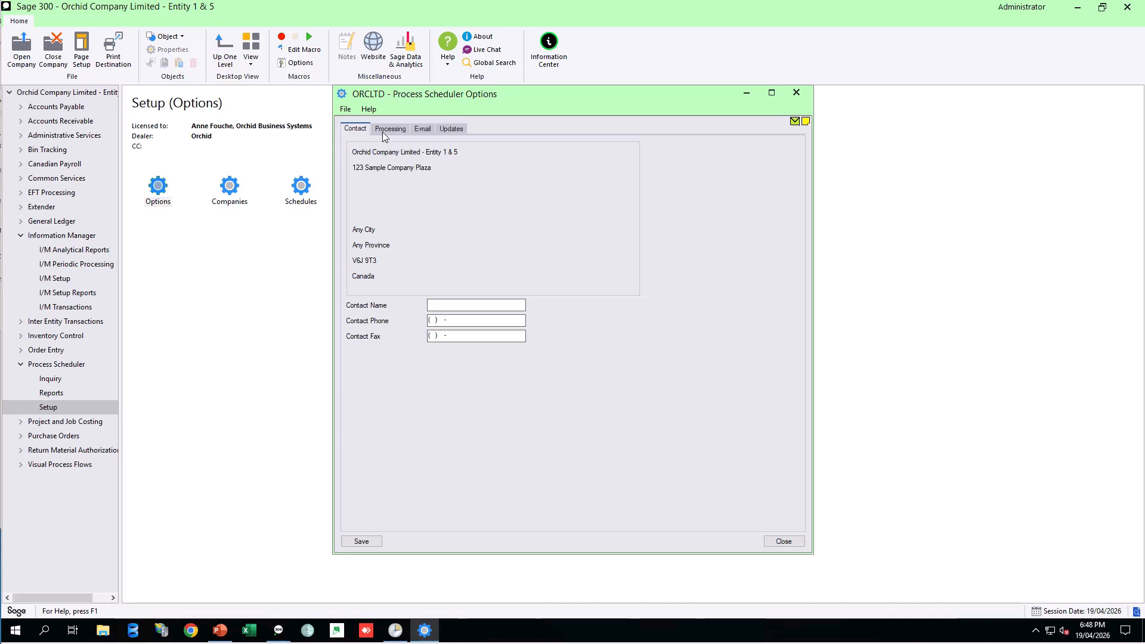
{"action": "left_click", "coordinate": [391, 130]}
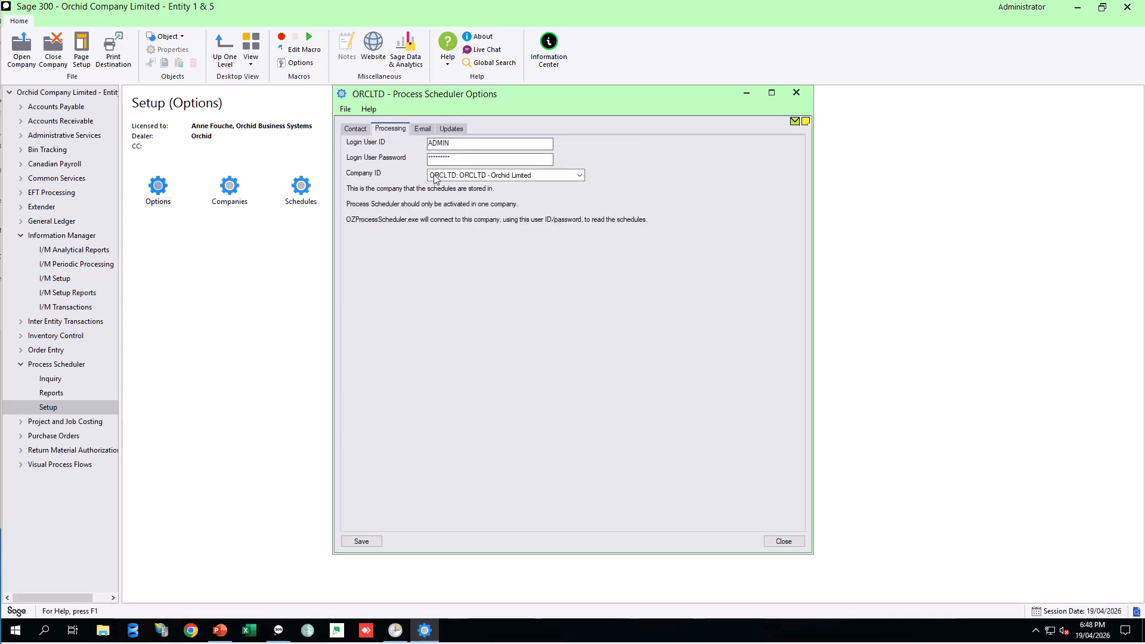
{"action": "left_click", "coordinate": [427, 134]}
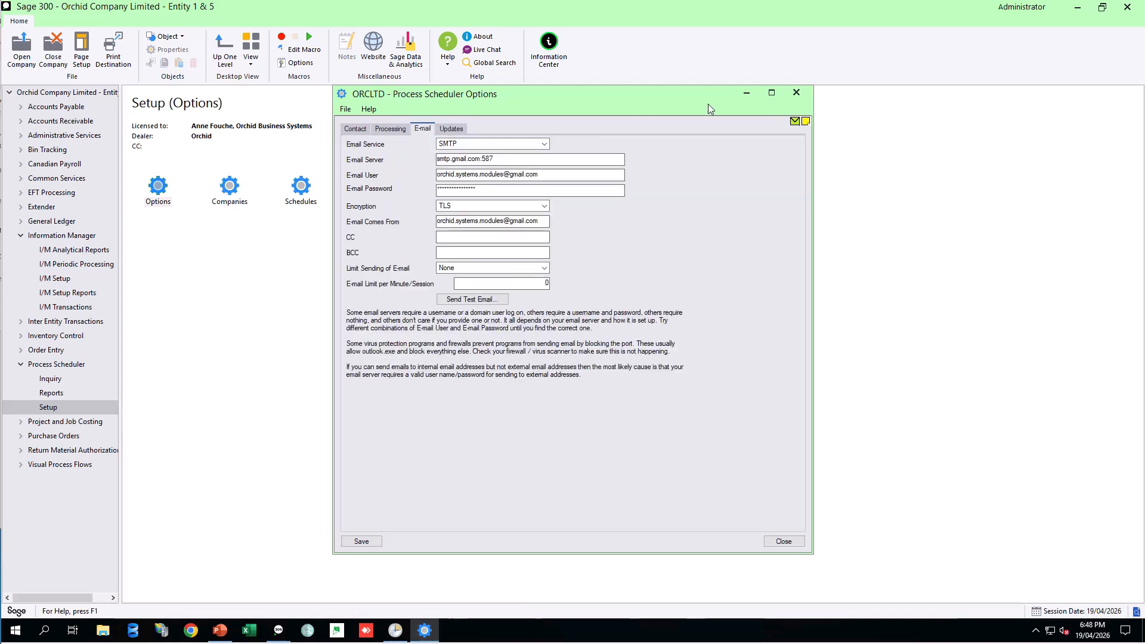
{"action": "left_click", "coordinate": [797, 94]}
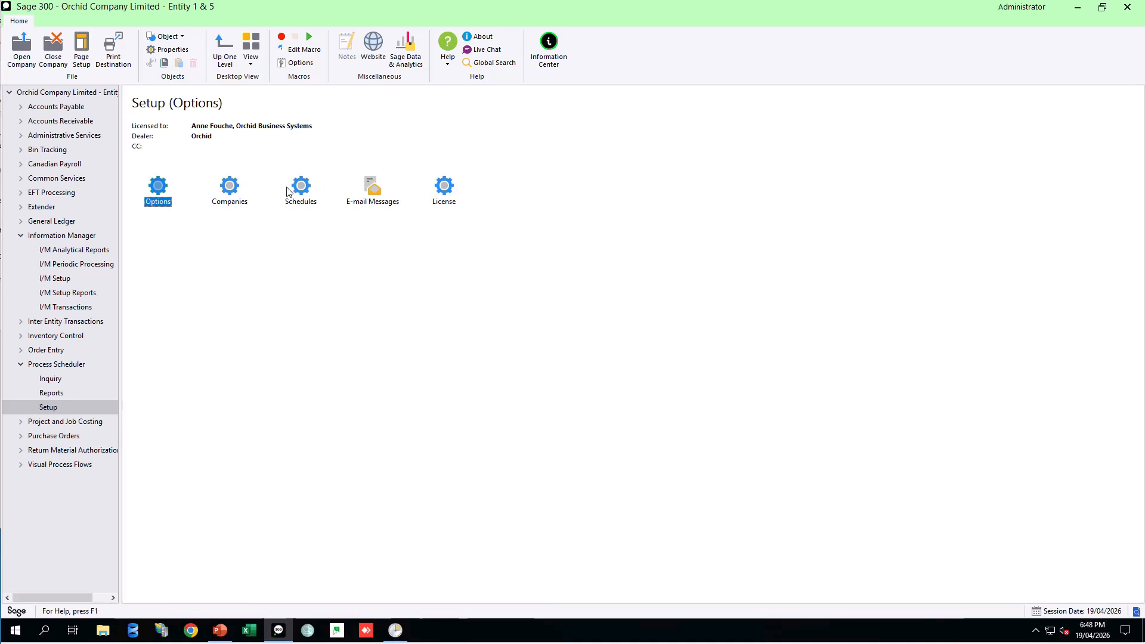
Check the Process Scheduler company logins for ORCIN2 and ORCLTD, and close the company setup
{"action": "double_click", "coordinate": [232, 191]}
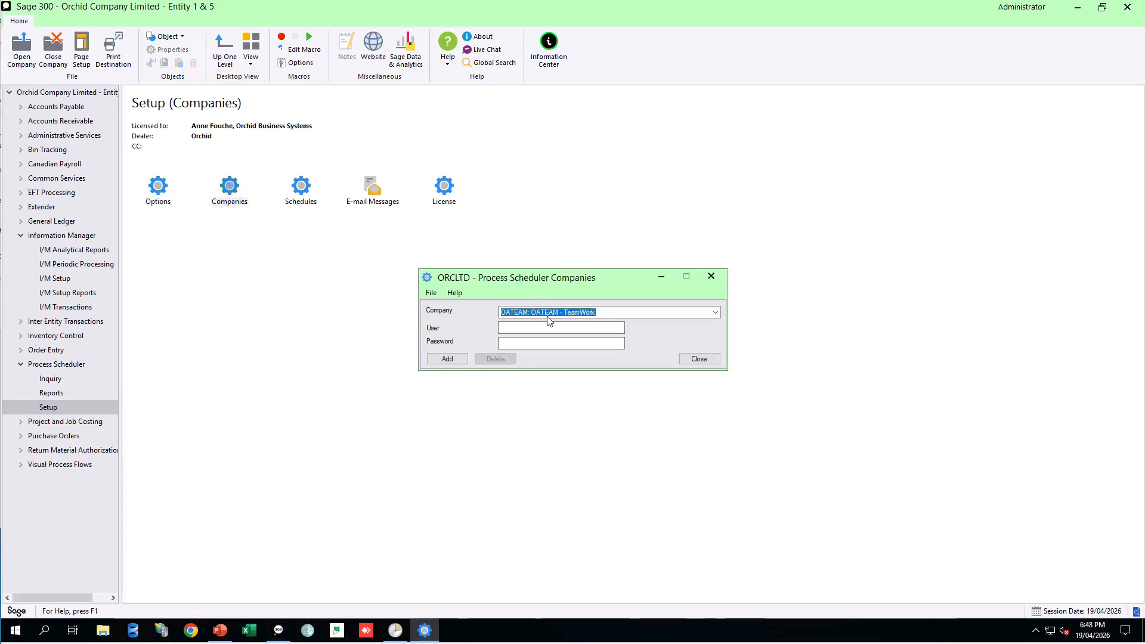
{"action": "left_click", "coordinate": [714, 313]}
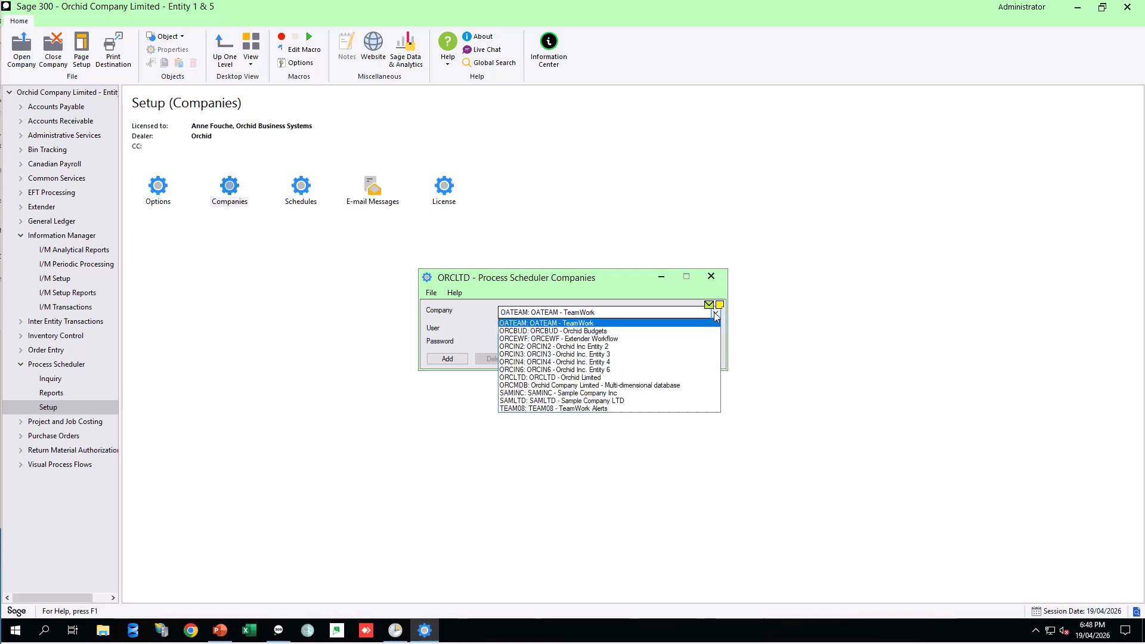
{"action": "left_click", "coordinate": [628, 346]}
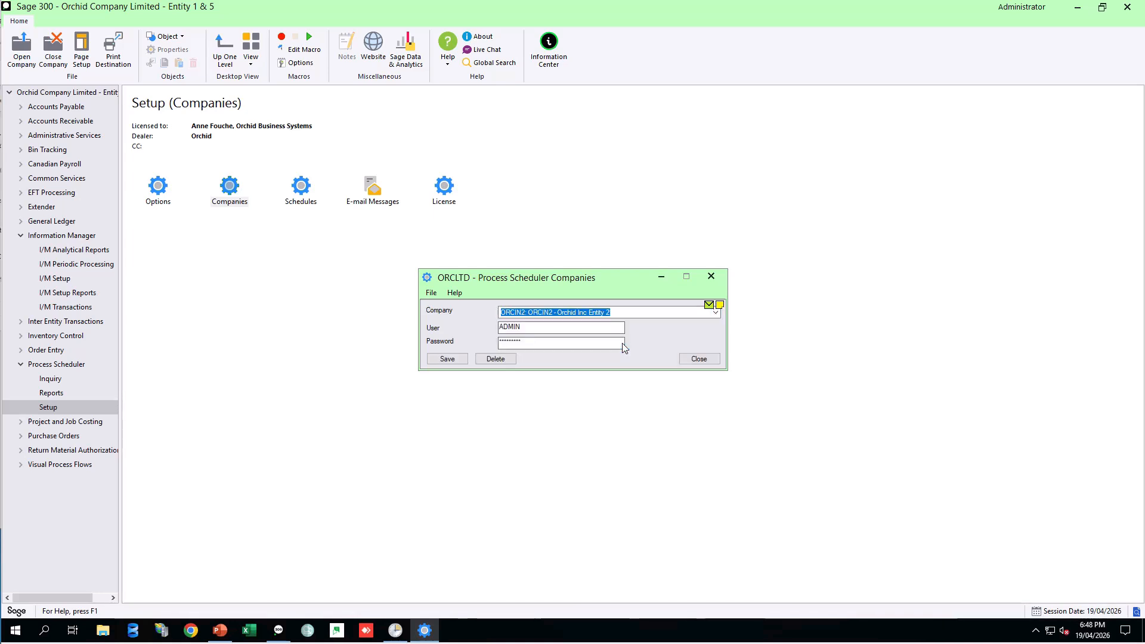
{"action": "left_click", "coordinate": [715, 313]}
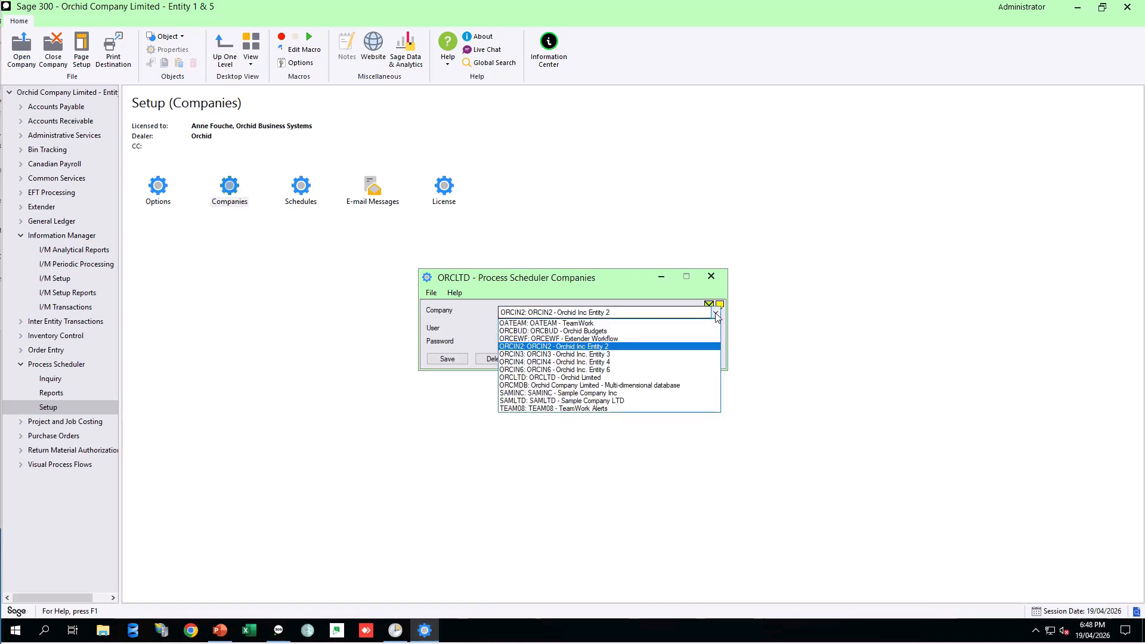
{"action": "left_click", "coordinate": [635, 378]}
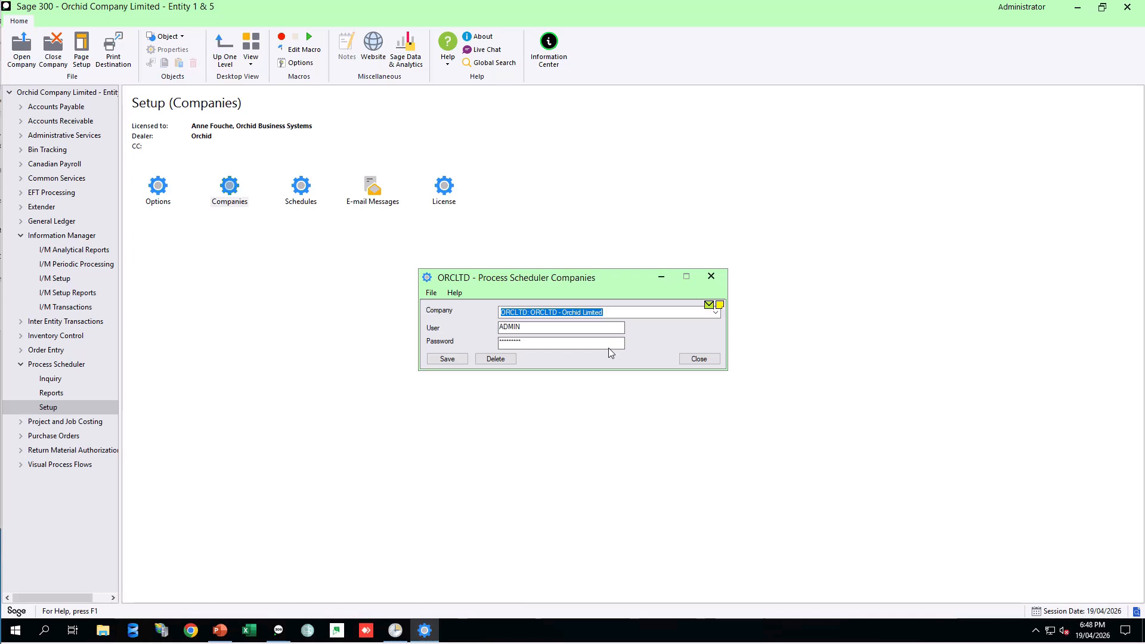
{"action": "left_click", "coordinate": [696, 359]}
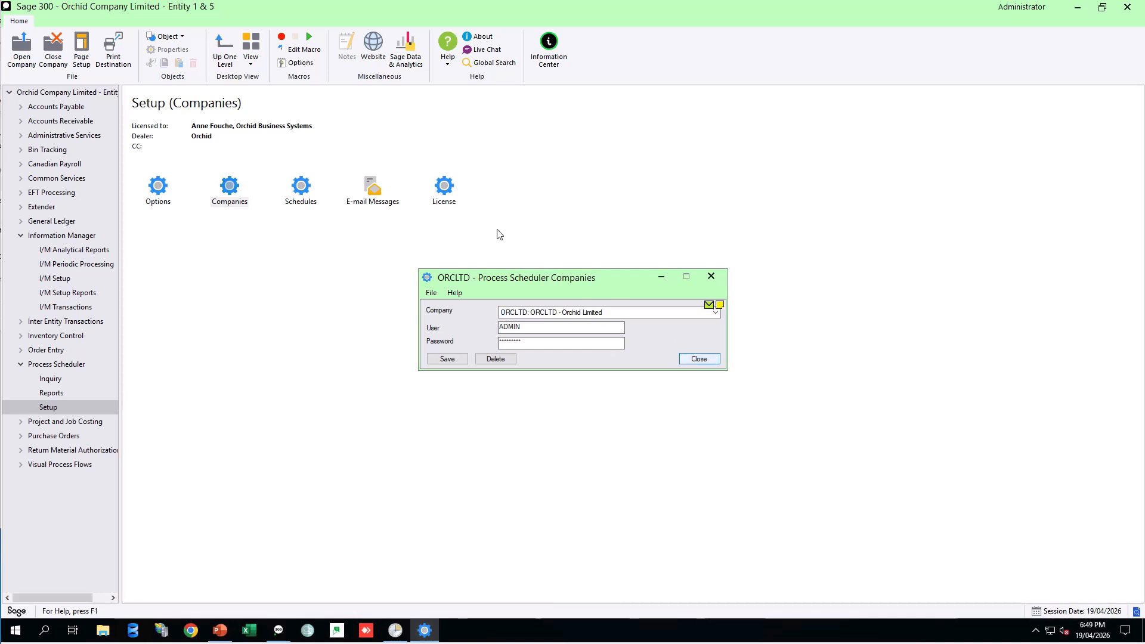
{"action": "left_click", "coordinate": [699, 359]}
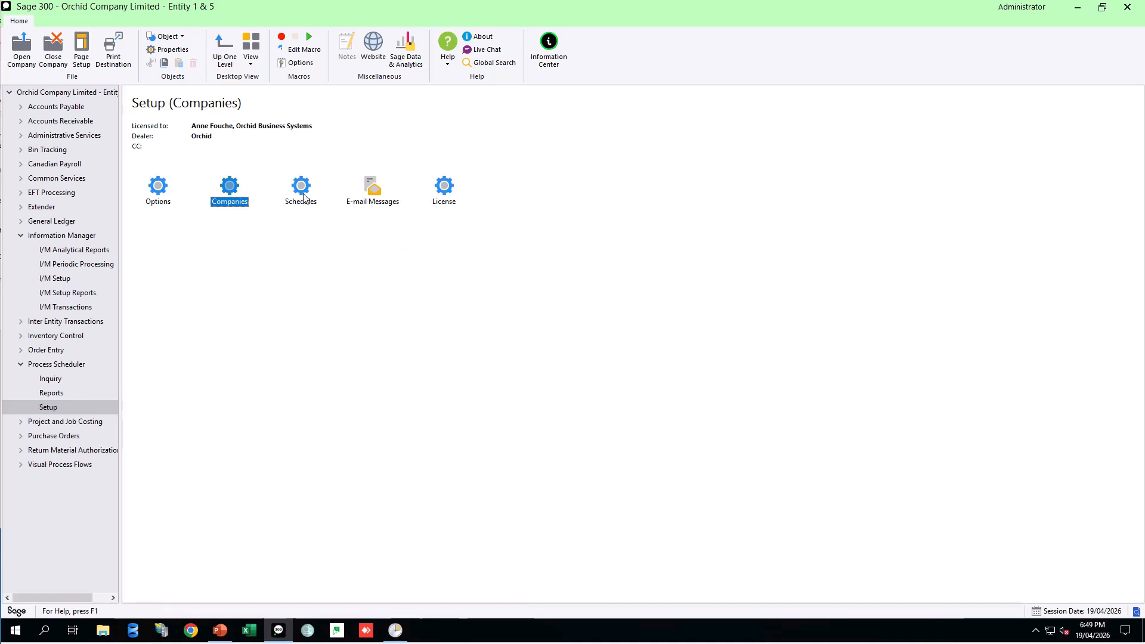
Look up the RUNFINREPORTS schedule among the Process Scheduler schedules and load it
{"action": "double_click", "coordinate": [302, 190]}
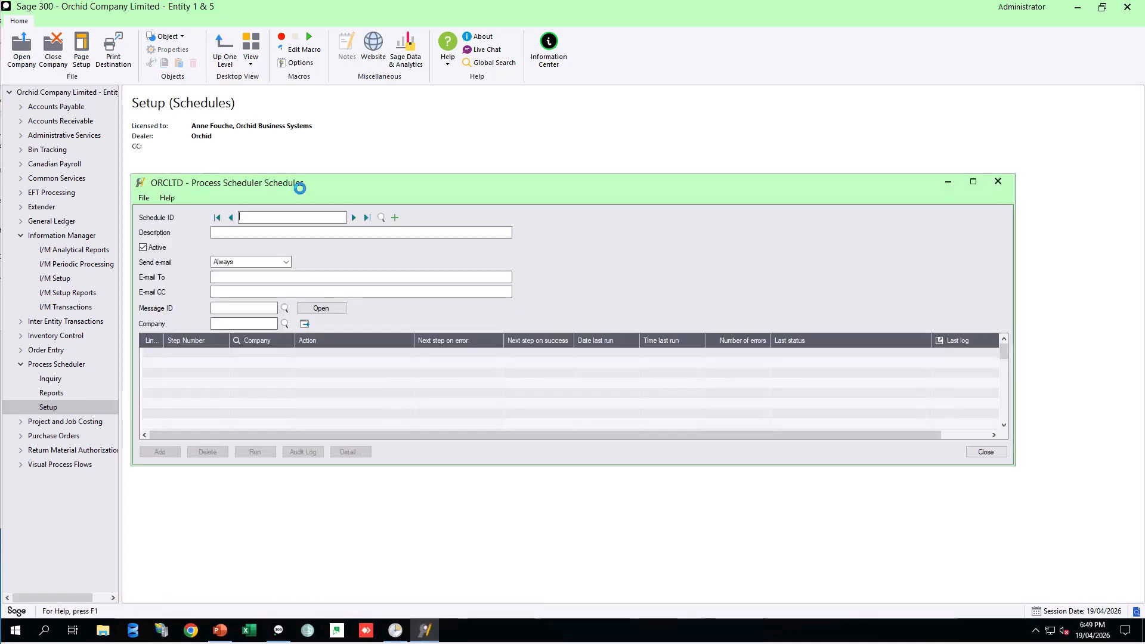
{"action": "left_click", "coordinate": [381, 218]}
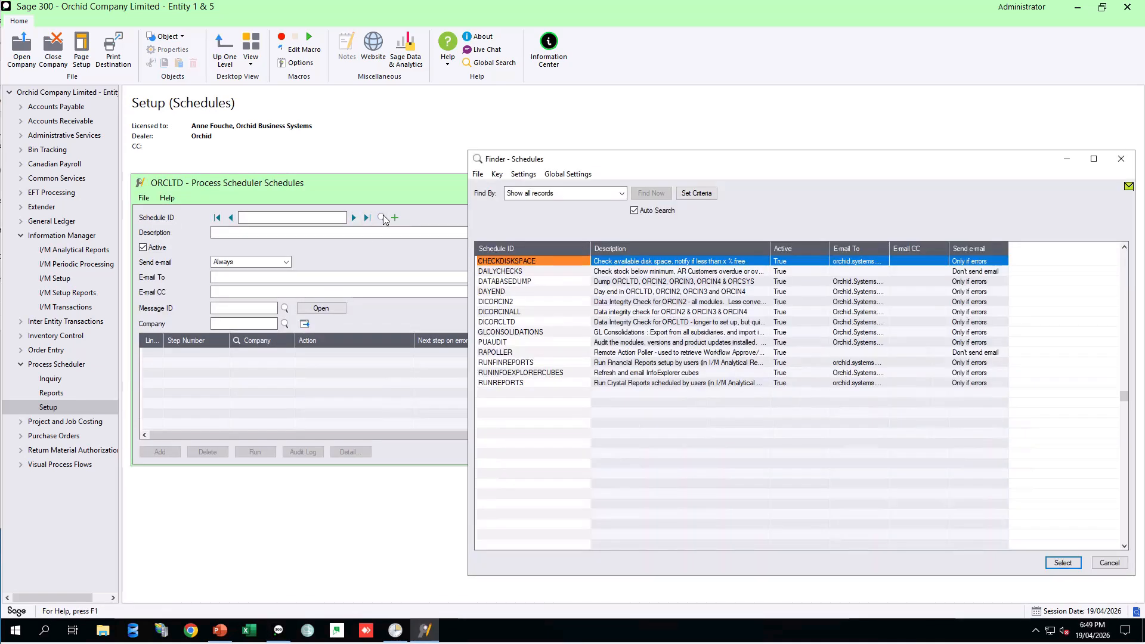
{"action": "double_click", "coordinate": [507, 363]}
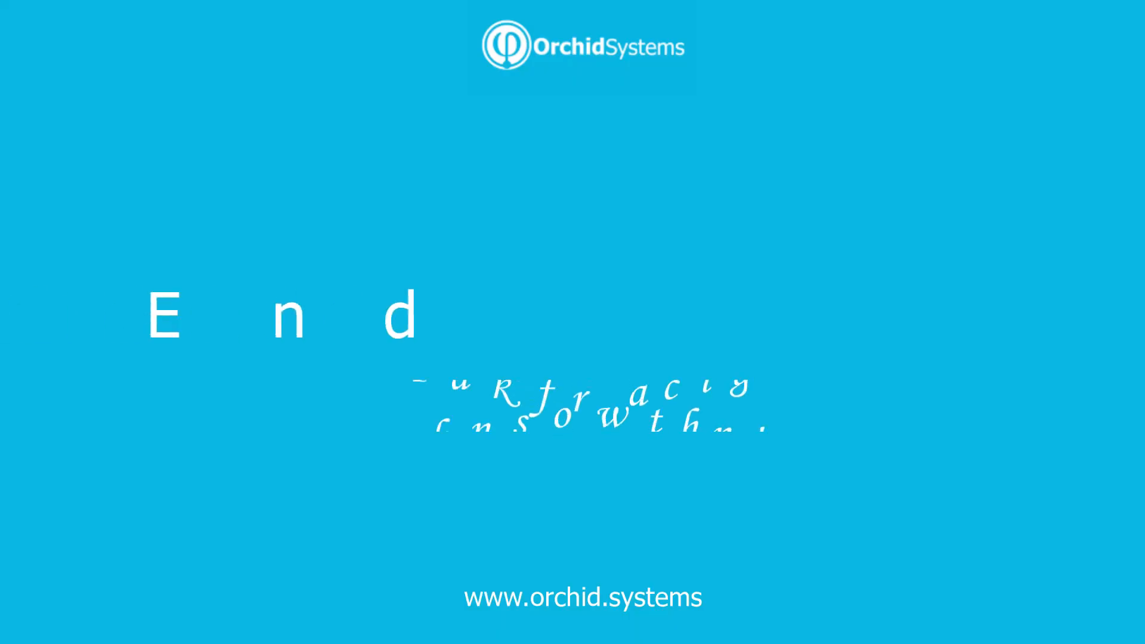